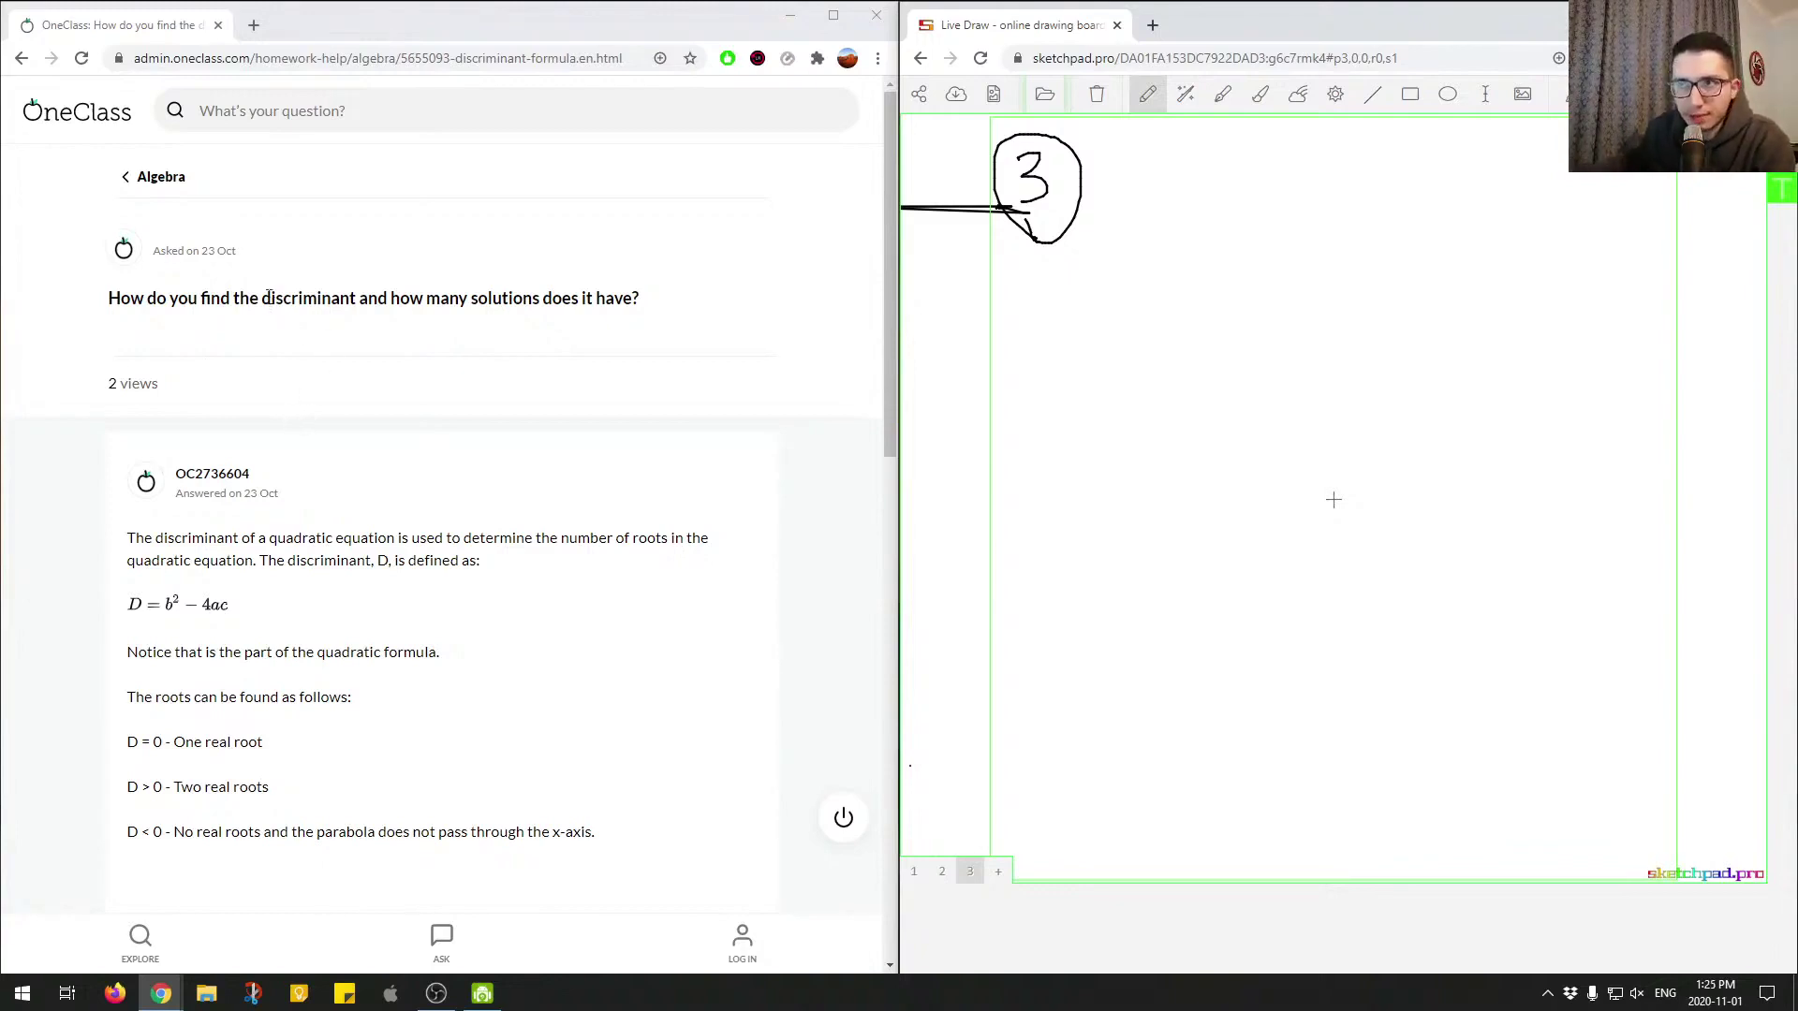
- Highlight 'discriminant' and 'how many solutions' in the OneClass question title, clearing each selection
{"action": "left_click_drag", "start_coordinate": [262, 298], "coordinate": [361, 293]}
{"action": "left_click", "coordinate": [360, 292]}
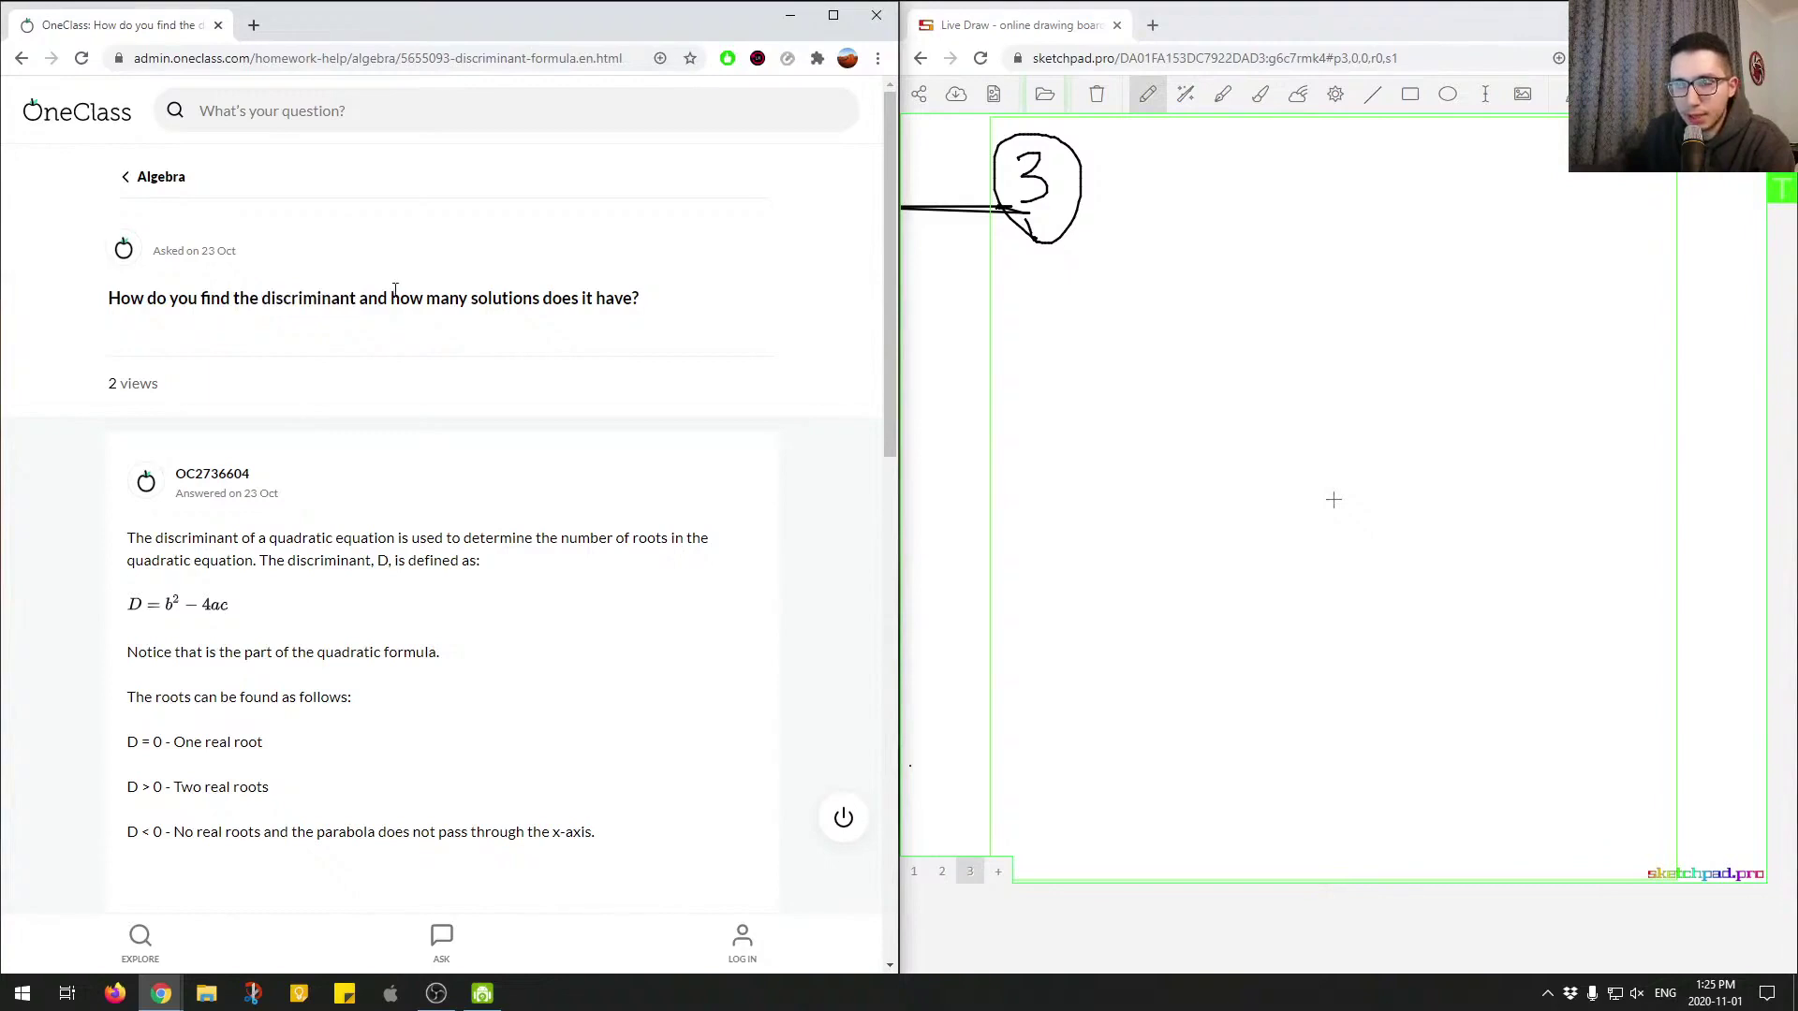
{"action": "left_click_drag", "start_coordinate": [391, 298], "coordinate": [565, 298]}
{"action": "left_click", "coordinate": [568, 302]}
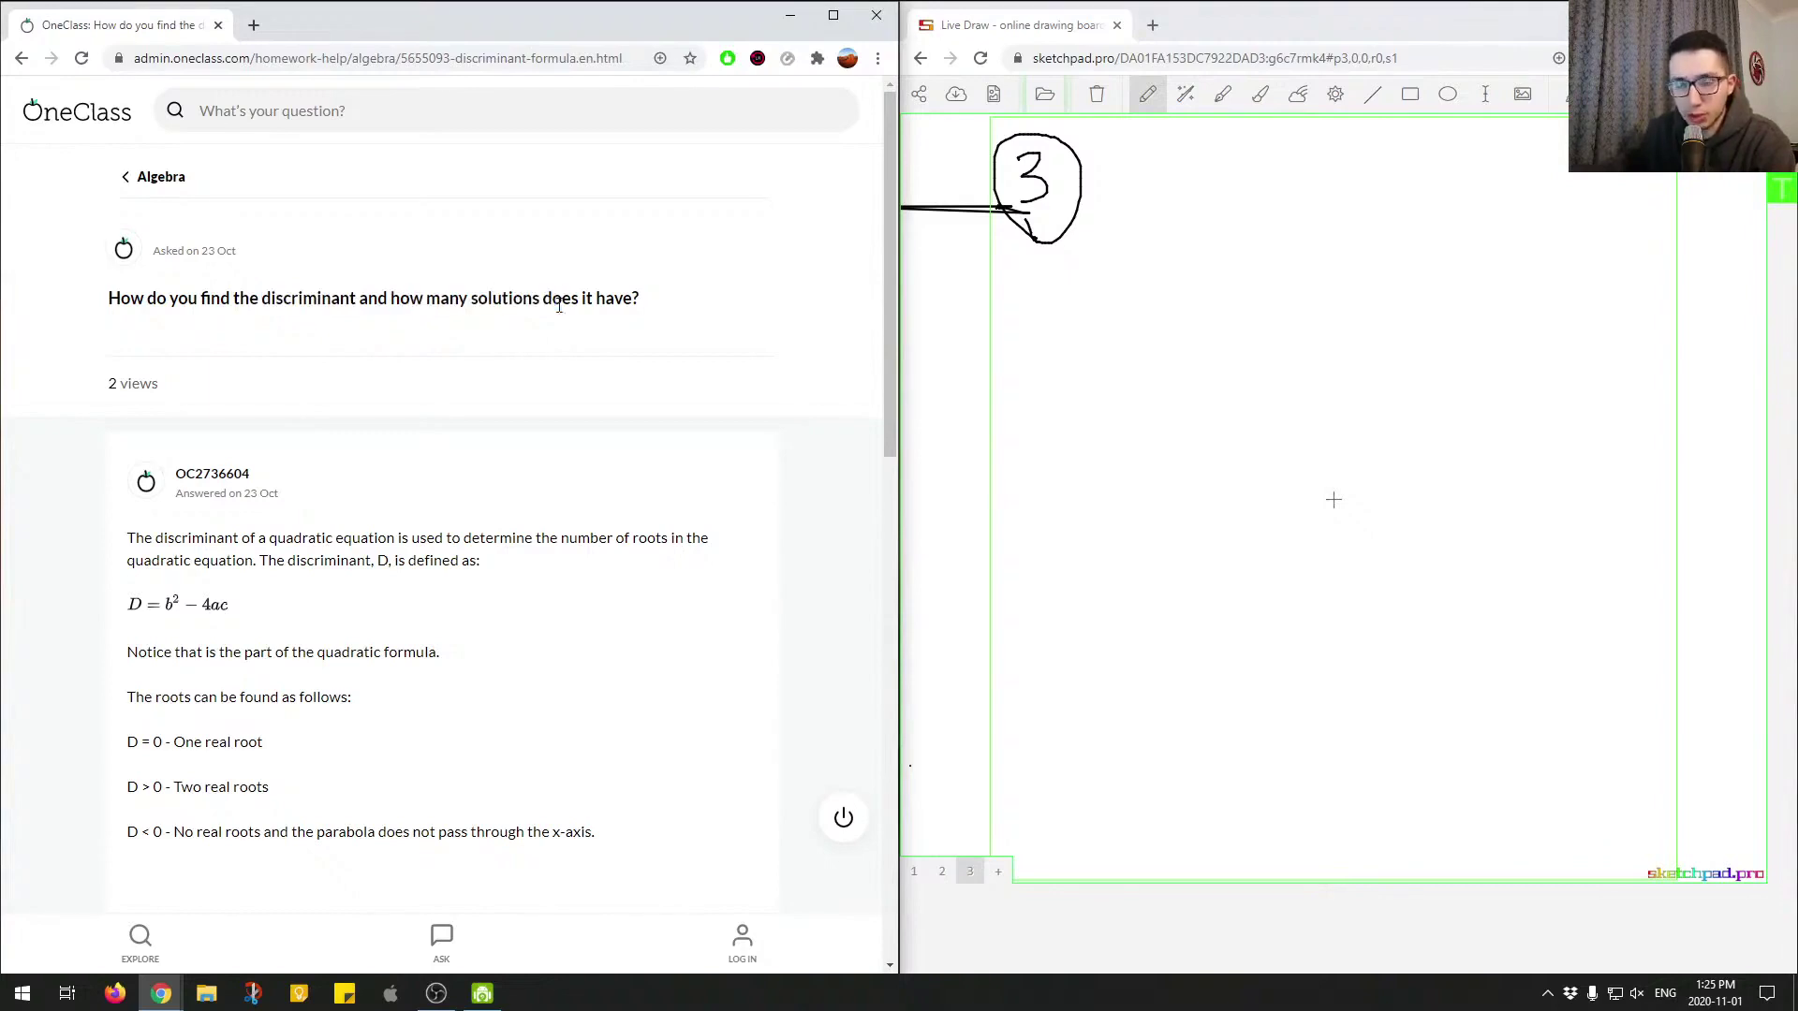
- Handwrite the quadratic formula (-b±√(b²-4ac))/2a on the canvas
{"action": "scroll", "coordinate": [453, 433], "scroll_direction": "down", "scroll_amount": 2}
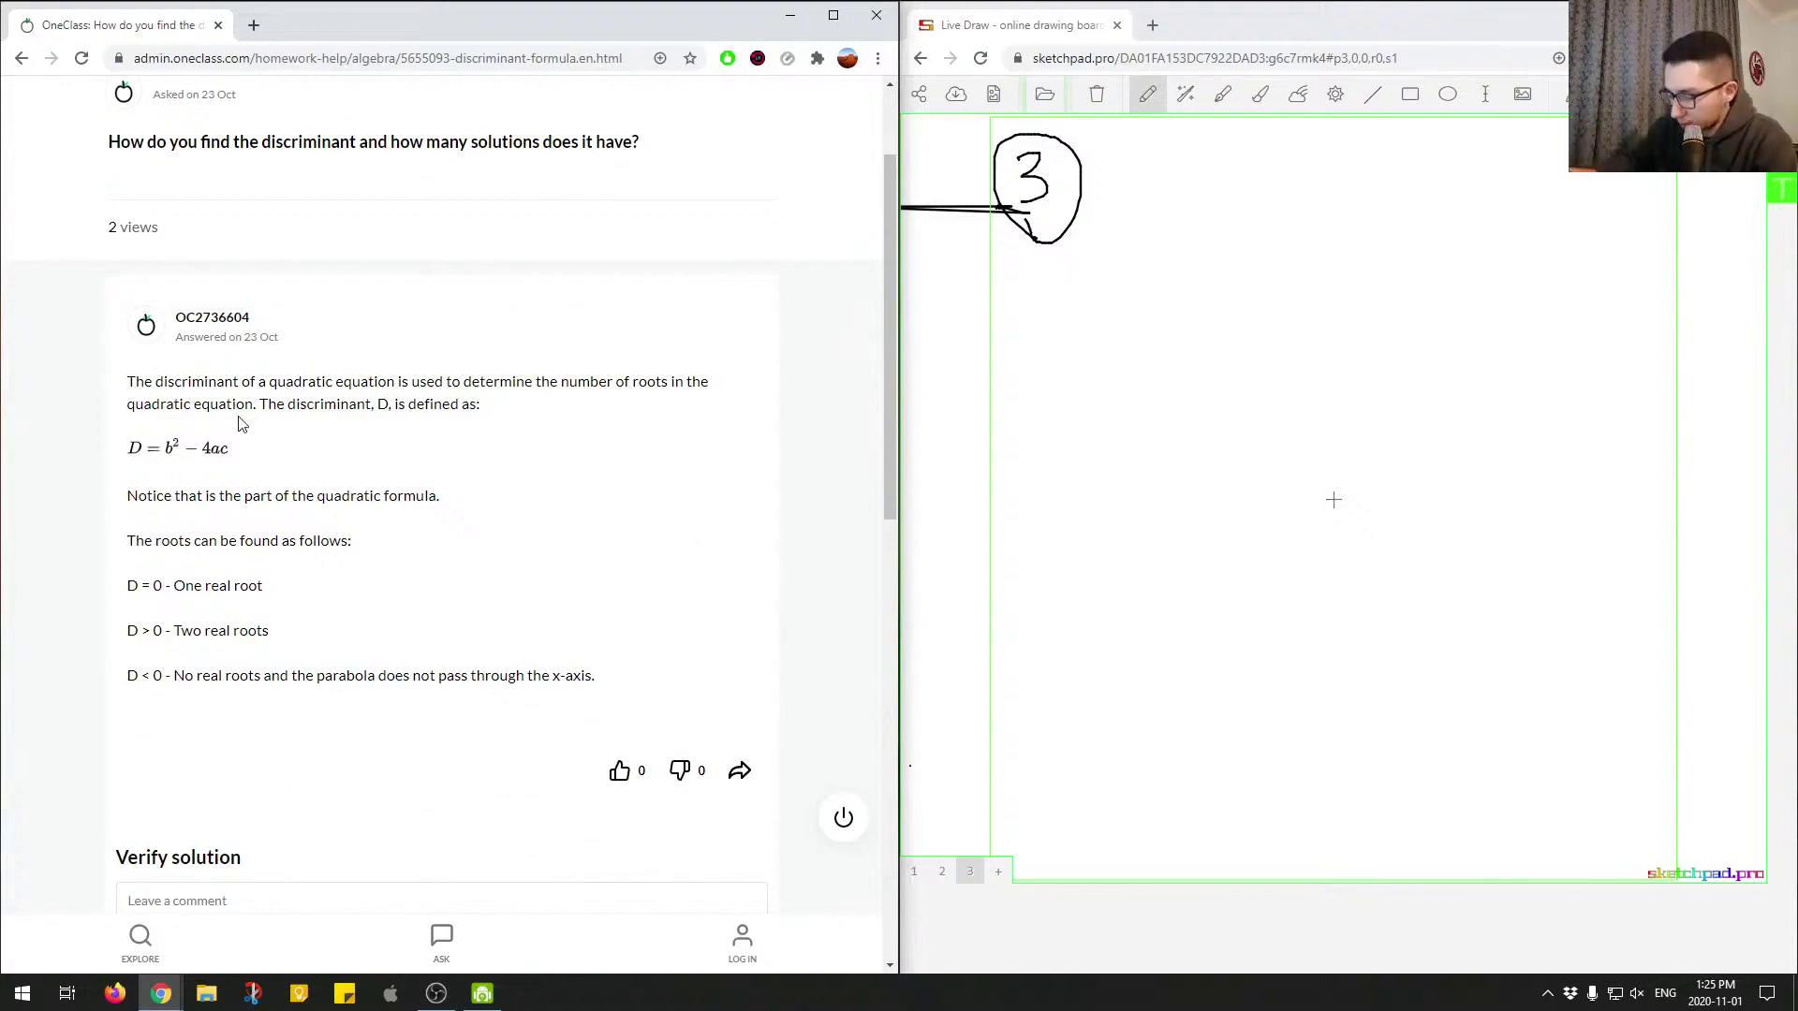
{"action": "mouse_move", "coordinate": [1181, 166]}
{"action": "left_mouse_down"}
{"action": "mouse_move", "coordinate": [1181, 237]}
{"action": "mouse_move", "coordinate": [1250, 205]}
{"action": "mouse_move", "coordinate": [1251, 247]}
{"action": "mouse_move", "coordinate": [1299, 246]}
{"action": "mouse_move", "coordinate": [1281, 170]}
{"action": "mouse_move", "coordinate": [1532, 147]}
{"action": "left_mouse_up"}
{"action": "left_click_drag", "start_coordinate": [1321, 190], "coordinate": [1328, 234]}
{"action": "left_click_drag", "start_coordinate": [1344, 181], "coordinate": [1359, 194]}
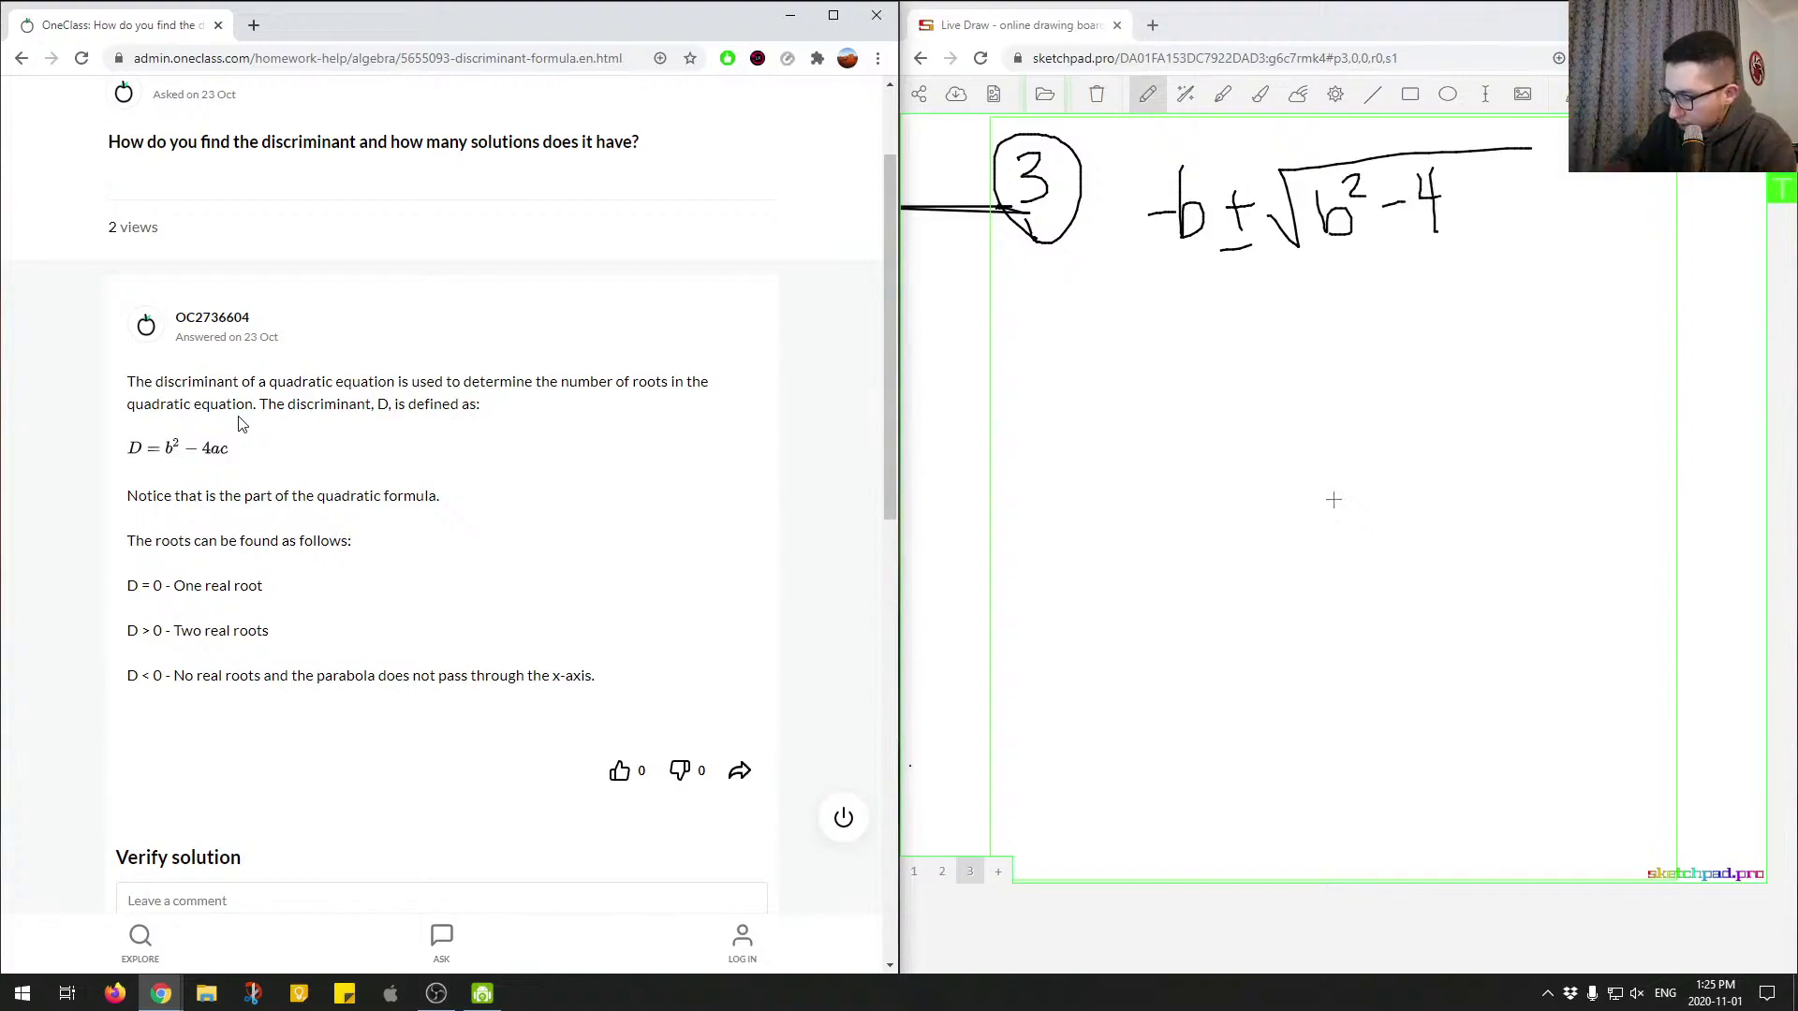
{"action": "left_click_drag", "start_coordinate": [1472, 195], "coordinate": [1483, 227]}
{"action": "left_click_drag", "start_coordinate": [1524, 192], "coordinate": [1526, 221]}
{"action": "left_click_drag", "start_coordinate": [1186, 275], "coordinate": [1543, 244]}
{"action": "mouse_move", "coordinate": [1264, 298]}
{"action": "left_mouse_down"}
{"action": "mouse_move", "coordinate": [1291, 338]}
{"action": "mouse_move", "coordinate": [1360, 339]}
{"action": "left_mouse_up"}
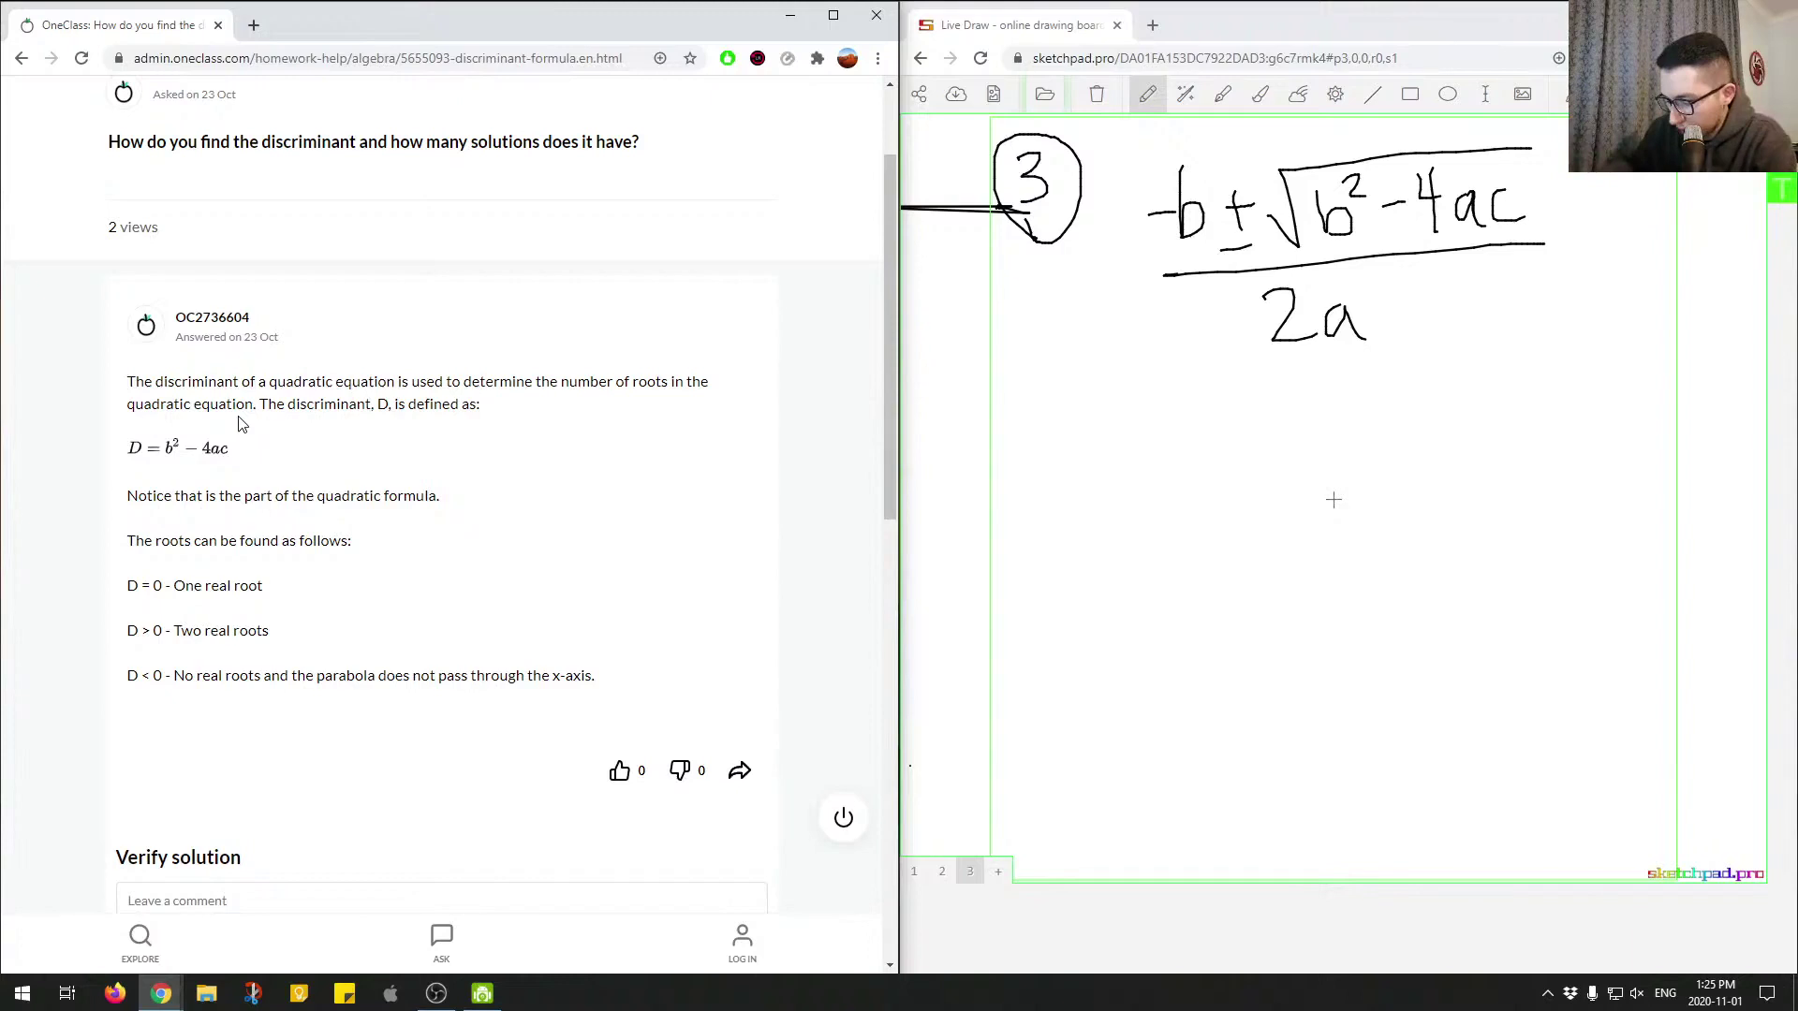
- Write the equation ax²+bx+C=0 beneath the formula
{"action": "mouse_move", "coordinate": [1103, 414]}
{"action": "left_mouse_down"}
{"action": "mouse_move", "coordinate": [1081, 453]}
{"action": "mouse_move", "coordinate": [1103, 416]}
{"action": "mouse_move", "coordinate": [1109, 462]}
{"action": "mouse_move", "coordinate": [1146, 411]}
{"action": "mouse_move", "coordinate": [1158, 460]}
{"action": "left_mouse_up"}
{"action": "left_click_drag", "start_coordinate": [1155, 377], "coordinate": [1211, 440]}
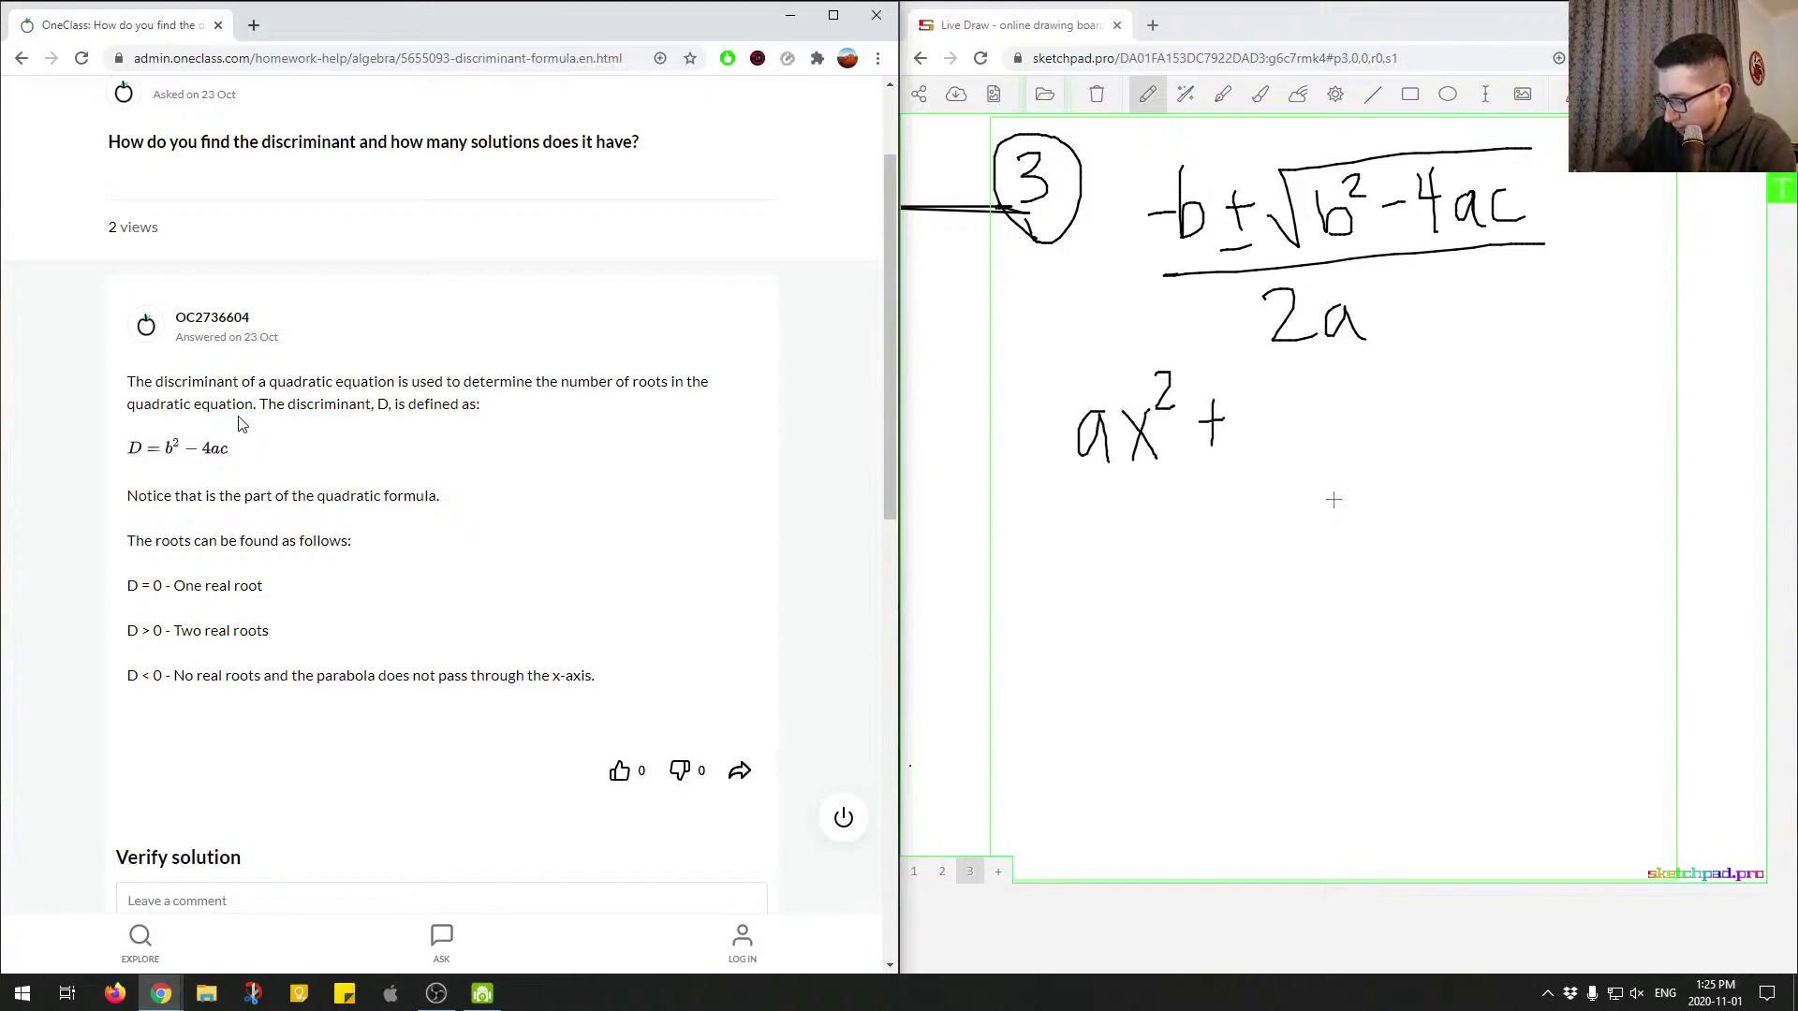
{"action": "left_click_drag", "start_coordinate": [1232, 374], "coordinate": [1239, 432]}
{"action": "mouse_move", "coordinate": [1317, 393]}
{"action": "left_mouse_down"}
{"action": "mouse_move", "coordinate": [1285, 437]}
{"action": "mouse_move", "coordinate": [1368, 440]}
{"action": "left_mouse_up"}
{"action": "mouse_move", "coordinate": [1431, 390]}
{"action": "left_mouse_down"}
{"action": "mouse_move", "coordinate": [1453, 426]}
{"action": "mouse_move", "coordinate": [1528, 378]}
{"action": "left_mouse_up"}
{"action": "mouse_move", "coordinate": [1488, 404]}
{"action": "left_mouse_down"}
{"action": "mouse_move", "coordinate": [1584, 377]}
{"action": "mouse_move", "coordinate": [1554, 401]}
{"action": "mouse_move", "coordinate": [1573, 355]}
{"action": "left_mouse_up"}
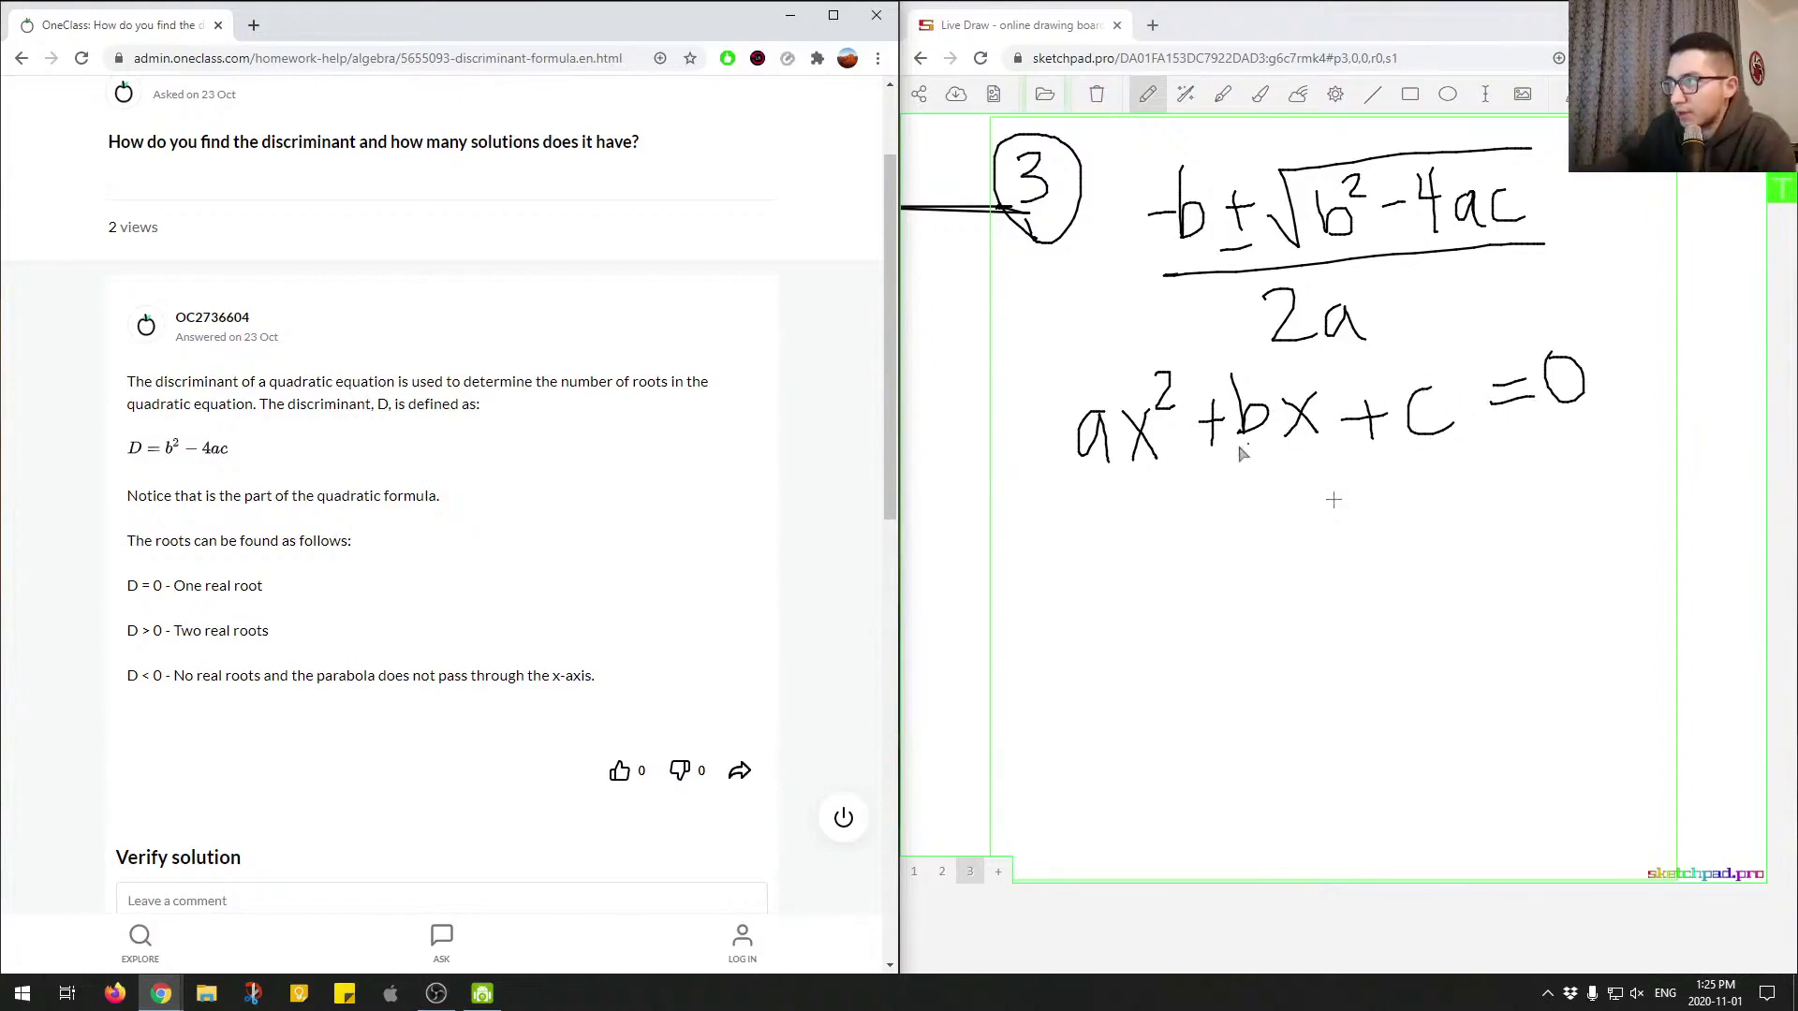
{"action": "left_click", "coordinate": [1464, 436]}
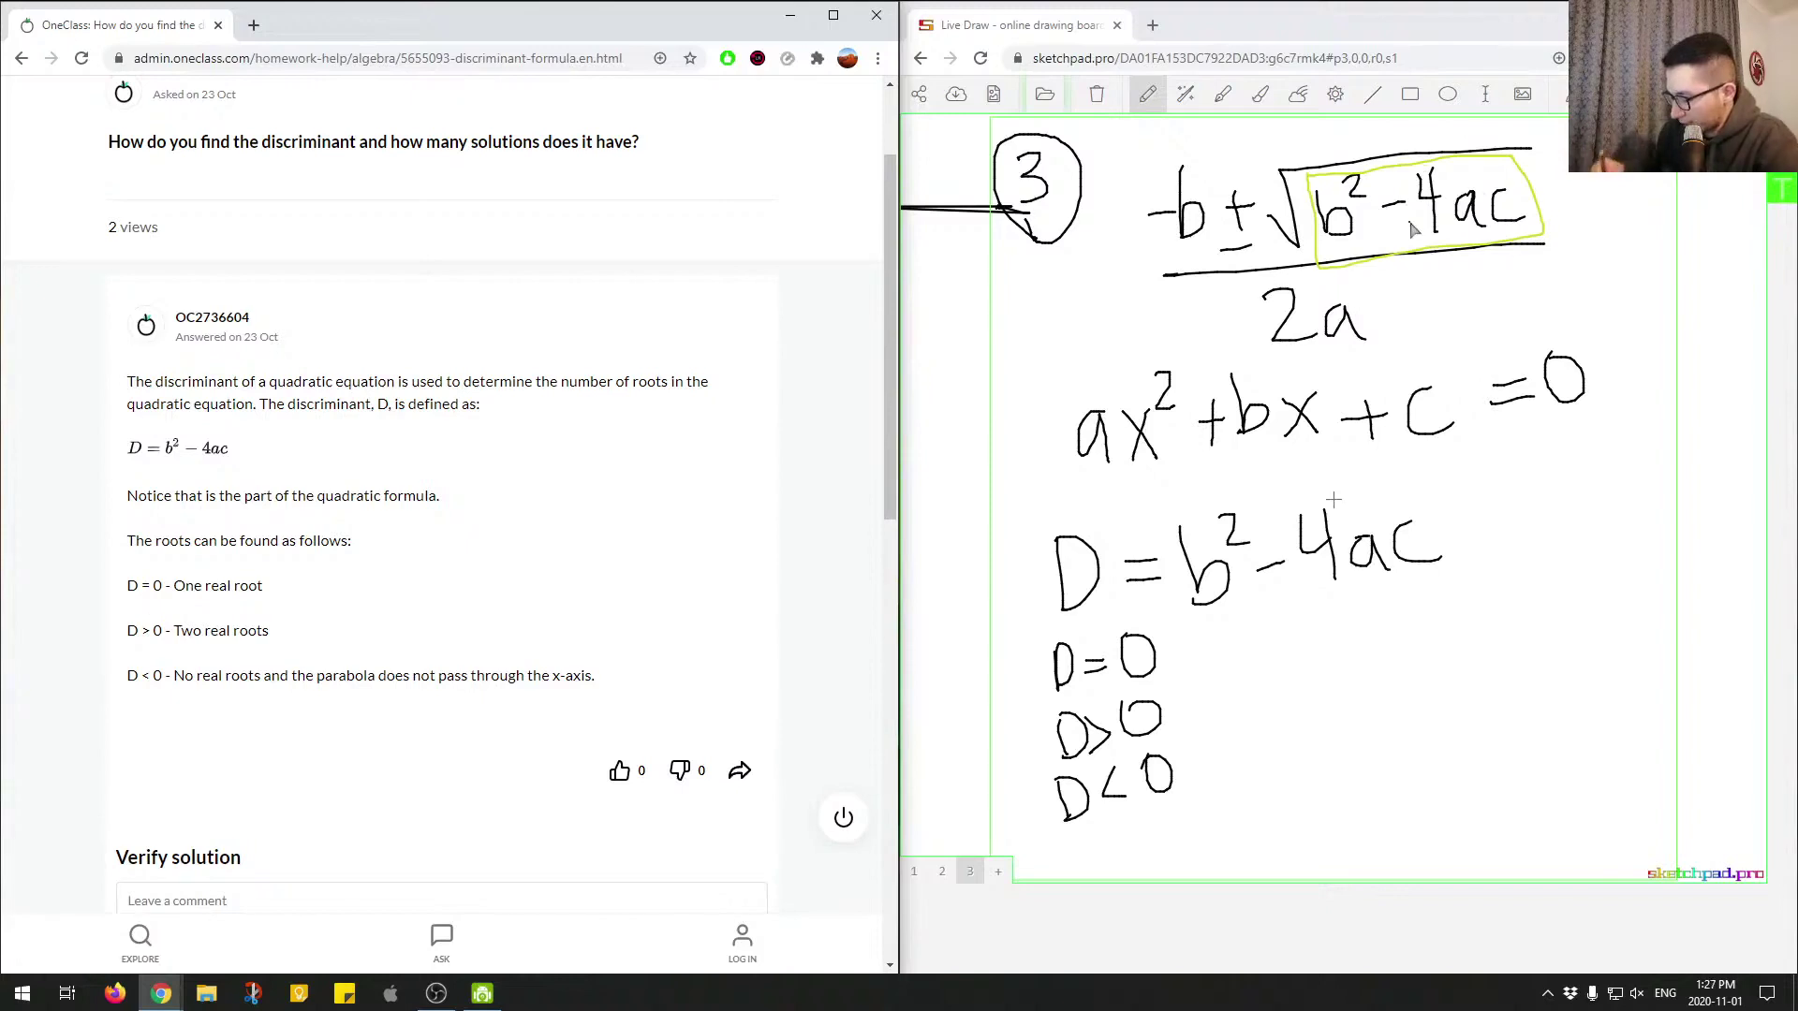
- Write -b over 2a to the right of the D=0 case
{"action": "left_click_drag", "start_coordinate": [1270, 629], "coordinate": [1285, 620]}
{"action": "mouse_move", "coordinate": [1249, 653]}
{"action": "left_mouse_down"}
{"action": "mouse_move", "coordinate": [1312, 630]}
{"action": "mouse_move", "coordinate": [1279, 654]}
{"action": "mouse_move", "coordinate": [1323, 670]}
{"action": "left_mouse_up"}
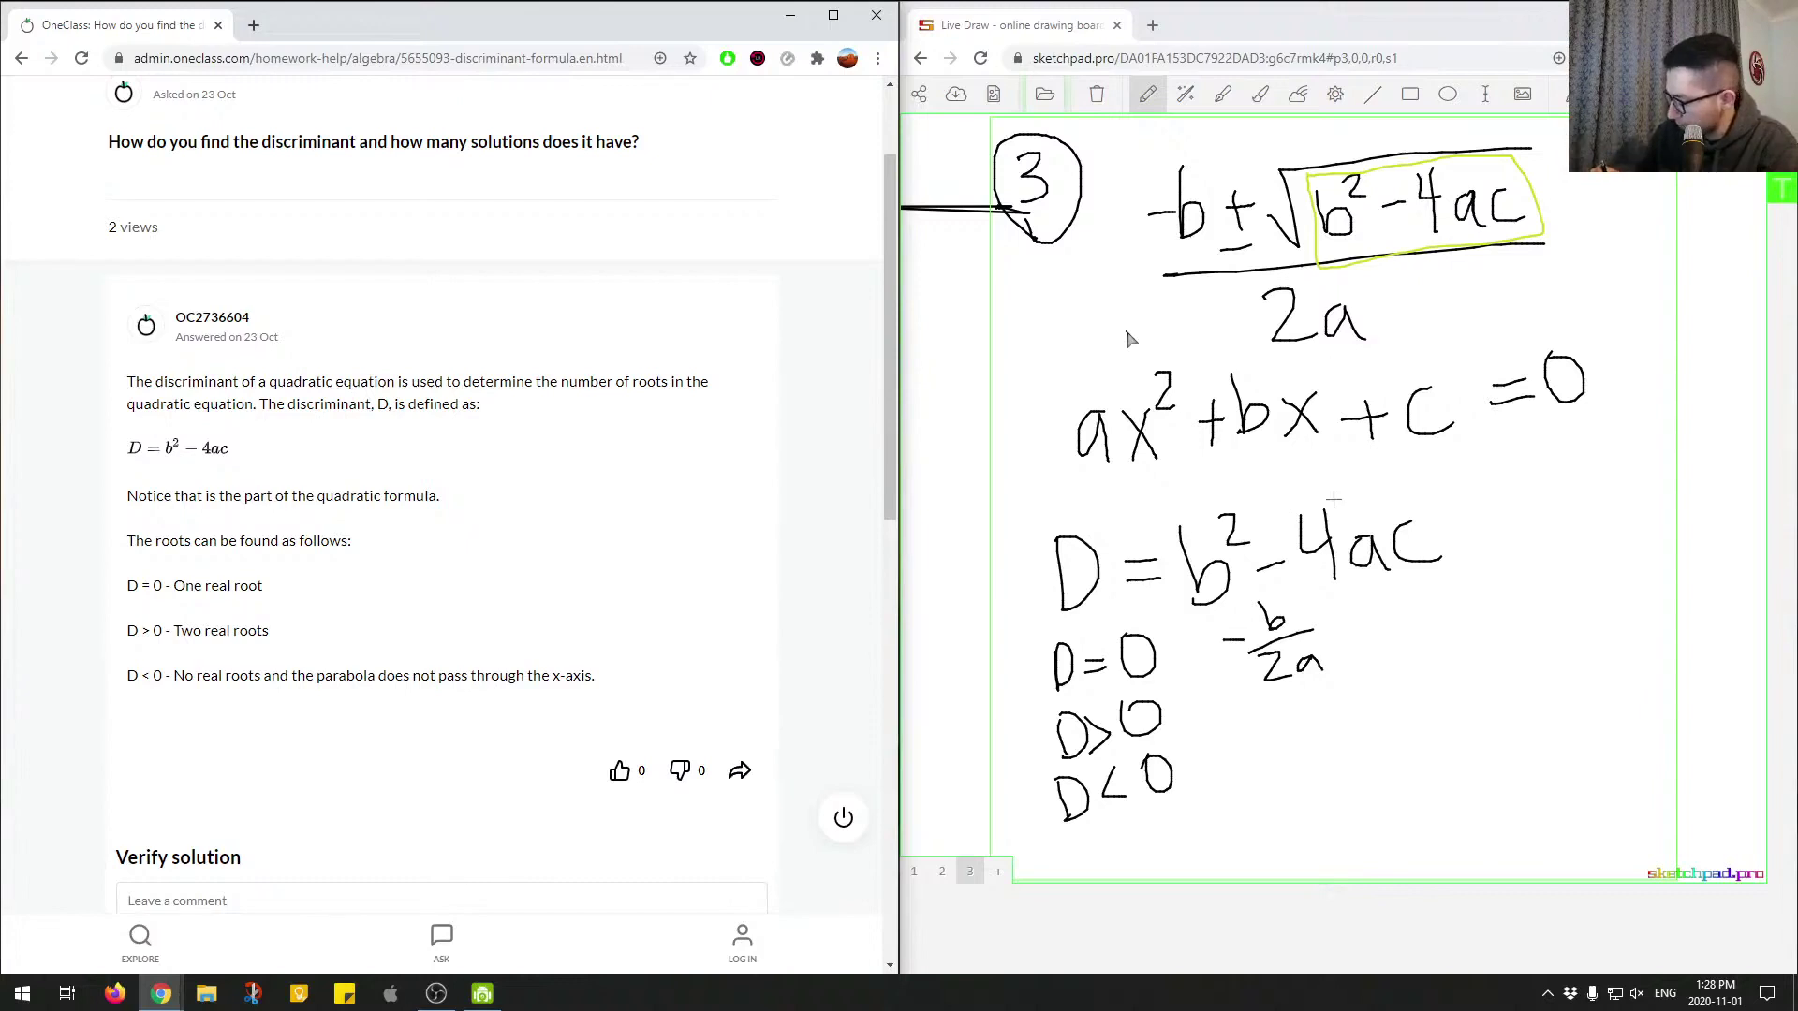
- Draw an arrow from D>0 and write the plus root (-b+√(b²-4ac))/2a
{"action": "left_click_drag", "start_coordinate": [1232, 721], "coordinate": [1351, 715]}
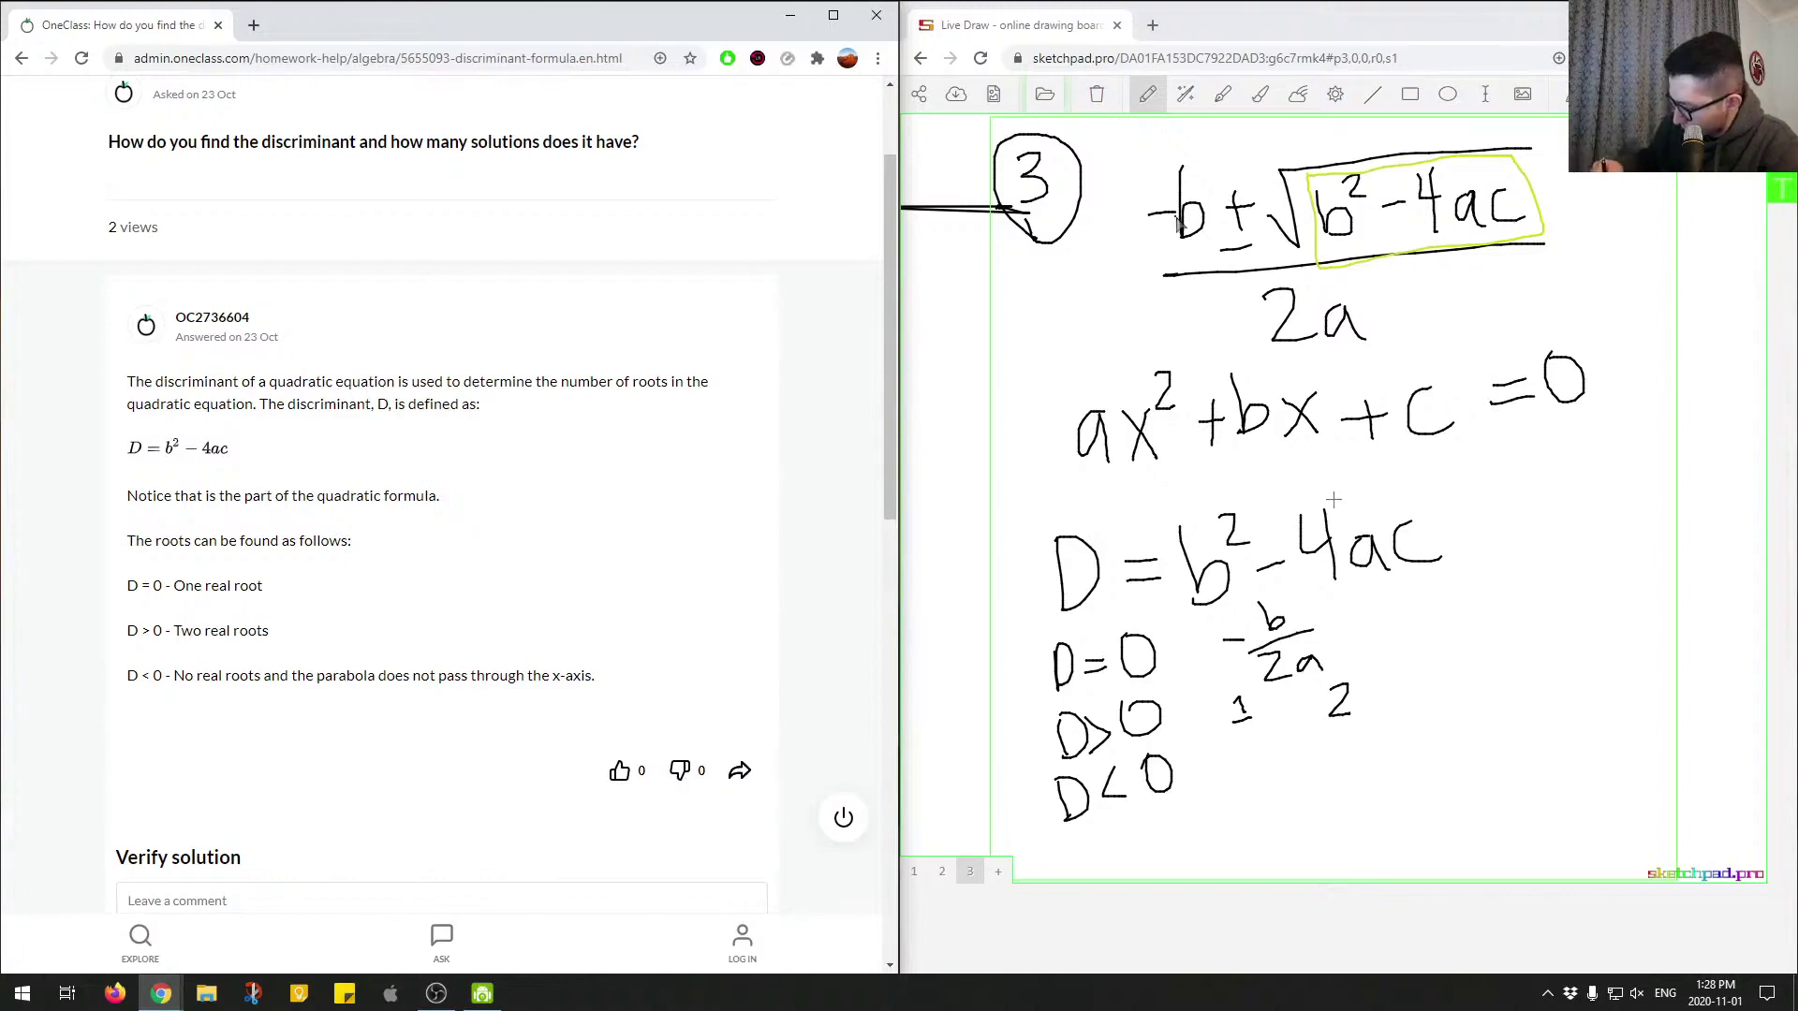
{"action": "key", "text": "ctrl+z"}
{"action": "key", "text": "ctrl+z"}
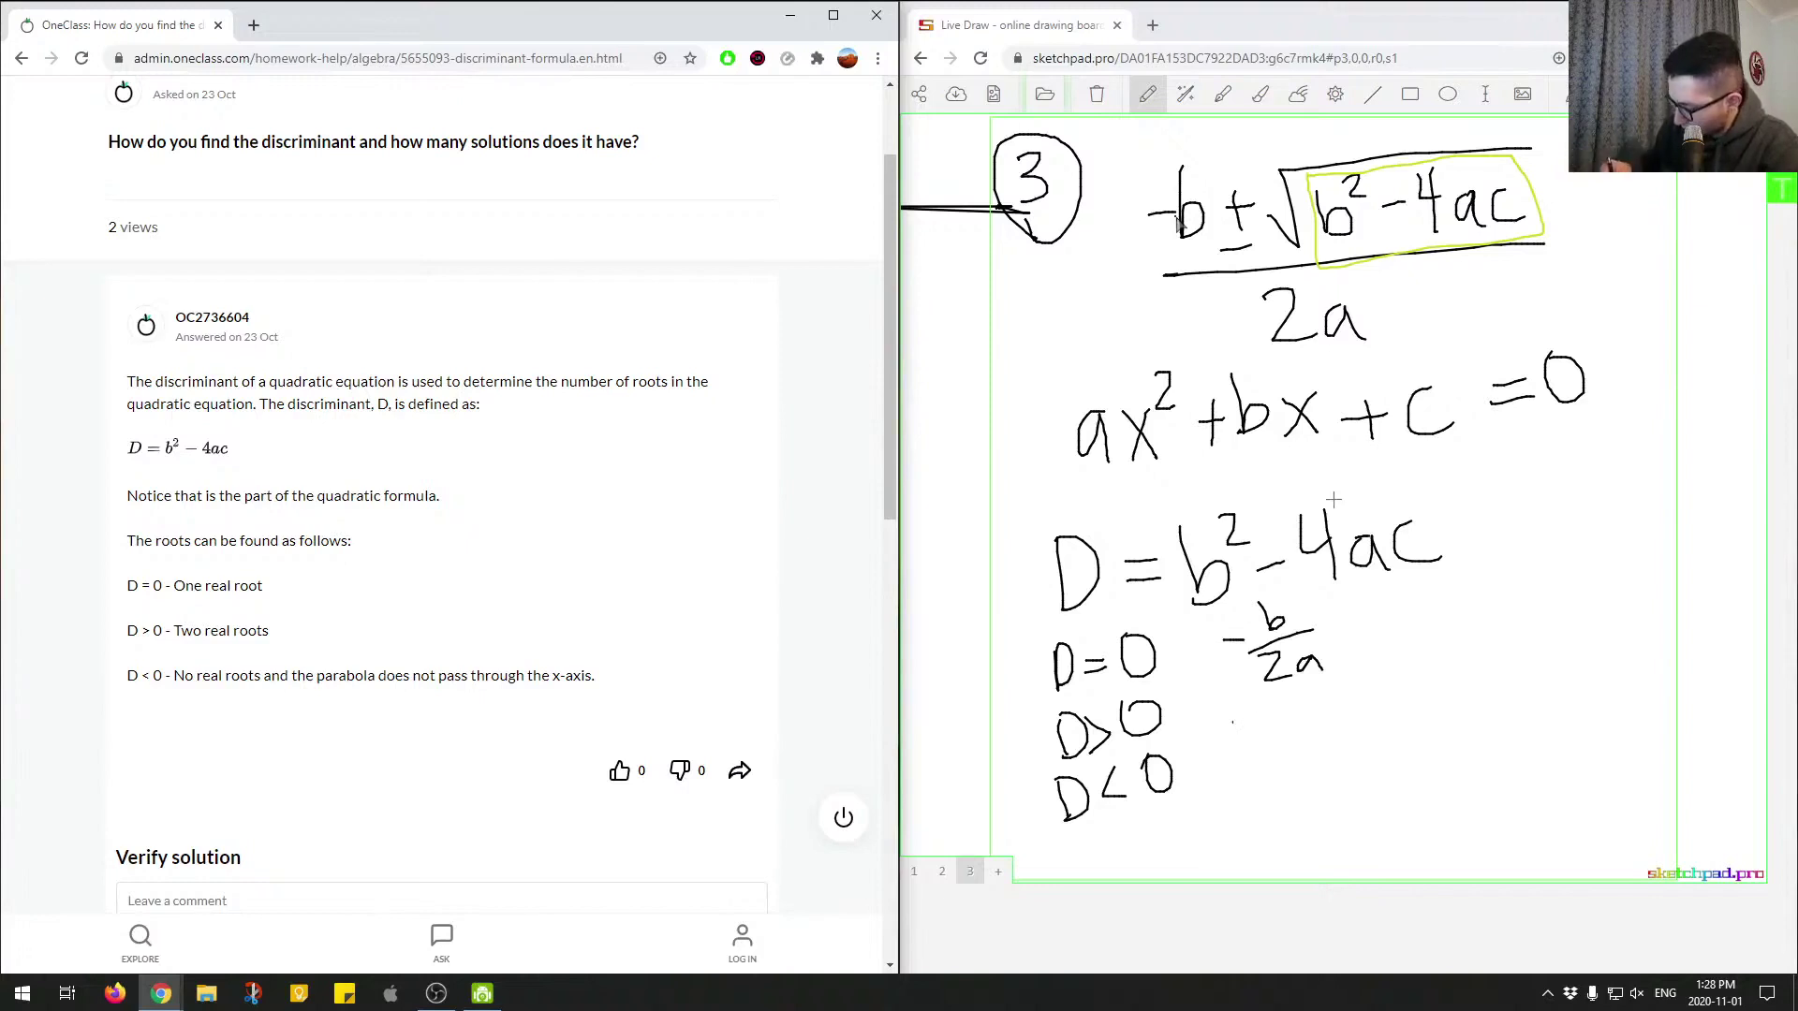
{"action": "mouse_move", "coordinate": [1170, 721]}
{"action": "left_mouse_down"}
{"action": "mouse_move", "coordinate": [1245, 720]}
{"action": "mouse_move", "coordinate": [1374, 671]}
{"action": "mouse_move", "coordinate": [1373, 592]}
{"action": "mouse_move", "coordinate": [1447, 626]}
{"action": "left_mouse_up"}
{"action": "mouse_move", "coordinate": [1392, 659]}
{"action": "left_mouse_down"}
{"action": "mouse_move", "coordinate": [1486, 651]}
{"action": "mouse_move", "coordinate": [1469, 671]}
{"action": "mouse_move", "coordinate": [1516, 670]}
{"action": "mouse_move", "coordinate": [1626, 589]}
{"action": "mouse_move", "coordinate": [1546, 644]}
{"action": "left_mouse_up"}
{"action": "left_click_drag", "start_coordinate": [1545, 619], "coordinate": [1610, 627]}
{"action": "mouse_move", "coordinate": [1604, 611]}
{"action": "left_mouse_down"}
{"action": "mouse_move", "coordinate": [1606, 646]}
{"action": "mouse_move", "coordinate": [1631, 635]}
{"action": "left_mouse_up"}
{"action": "left_click_drag", "start_coordinate": [1650, 607], "coordinate": [1648, 634]}
{"action": "left_click_drag", "start_coordinate": [1432, 690], "coordinate": [1661, 648]}
{"action": "left_click_drag", "start_coordinate": [1545, 691], "coordinate": [1570, 708]}
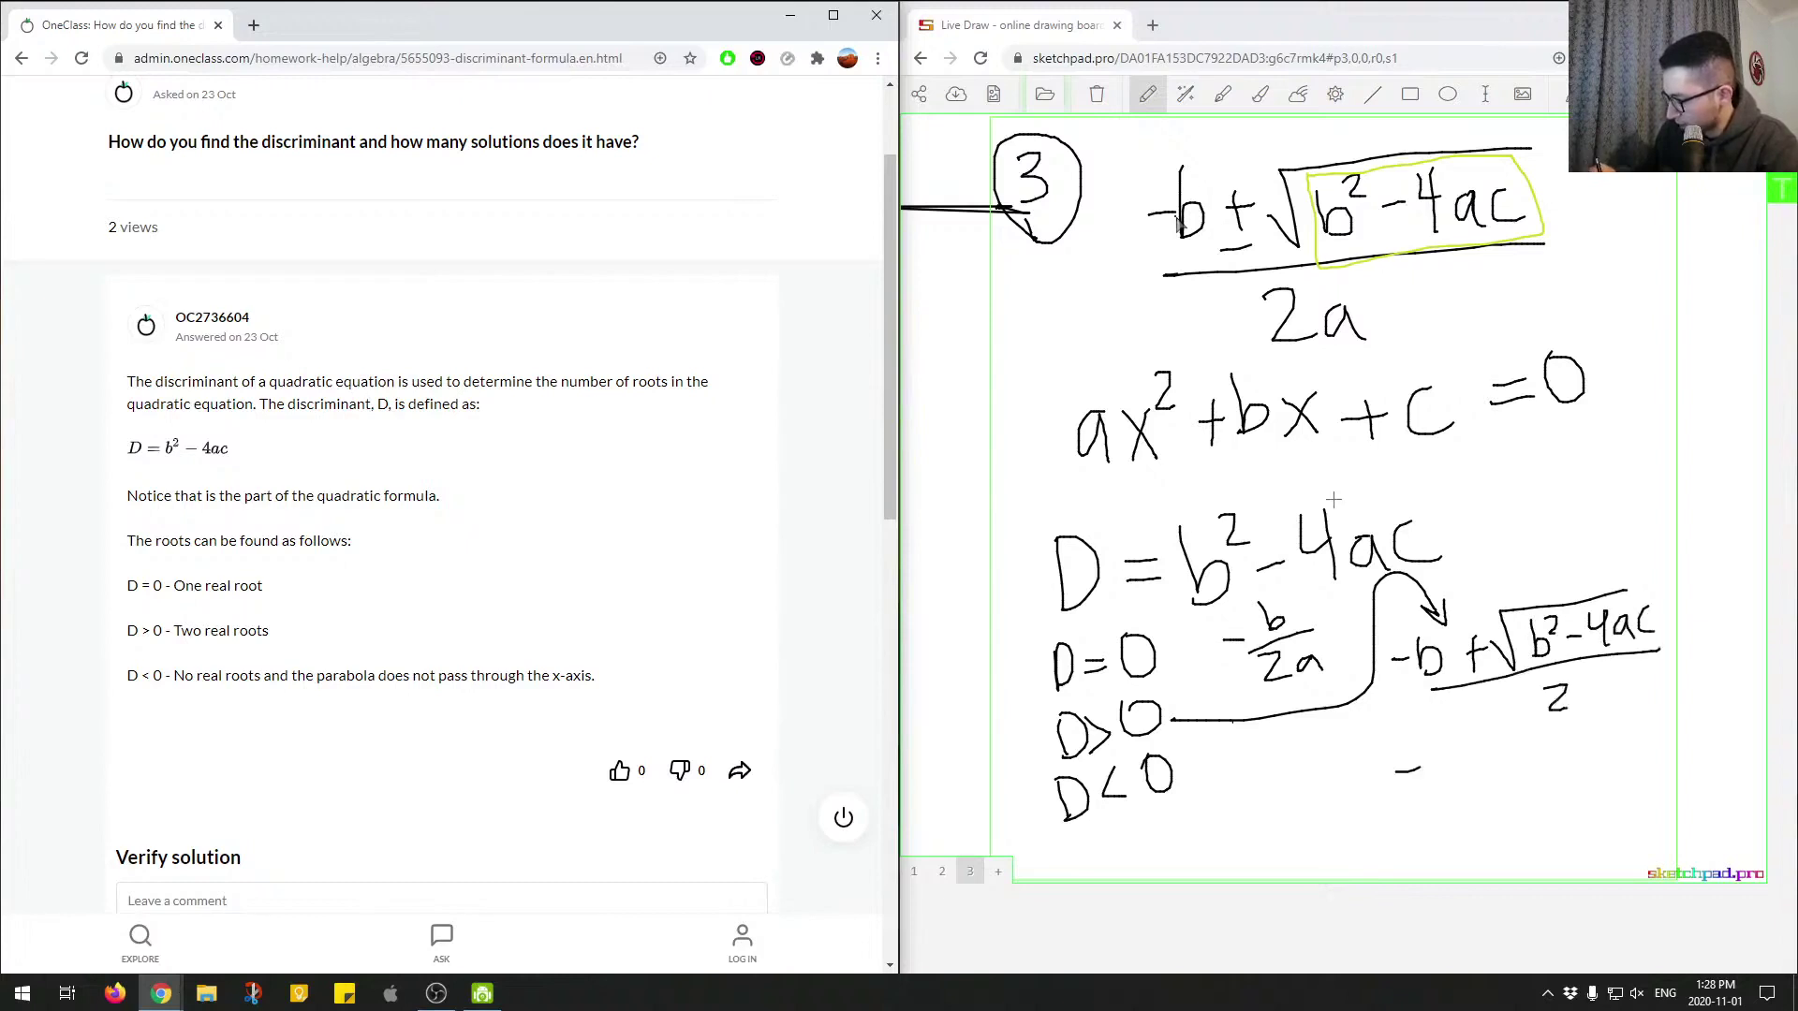
- Write the minus root (-b-√(b²-4ac))/2a below the plus root
{"action": "left_click_drag", "start_coordinate": [1424, 737], "coordinate": [1432, 774]}
{"action": "left_click_drag", "start_coordinate": [1584, 687], "coordinate": [1599, 708]}
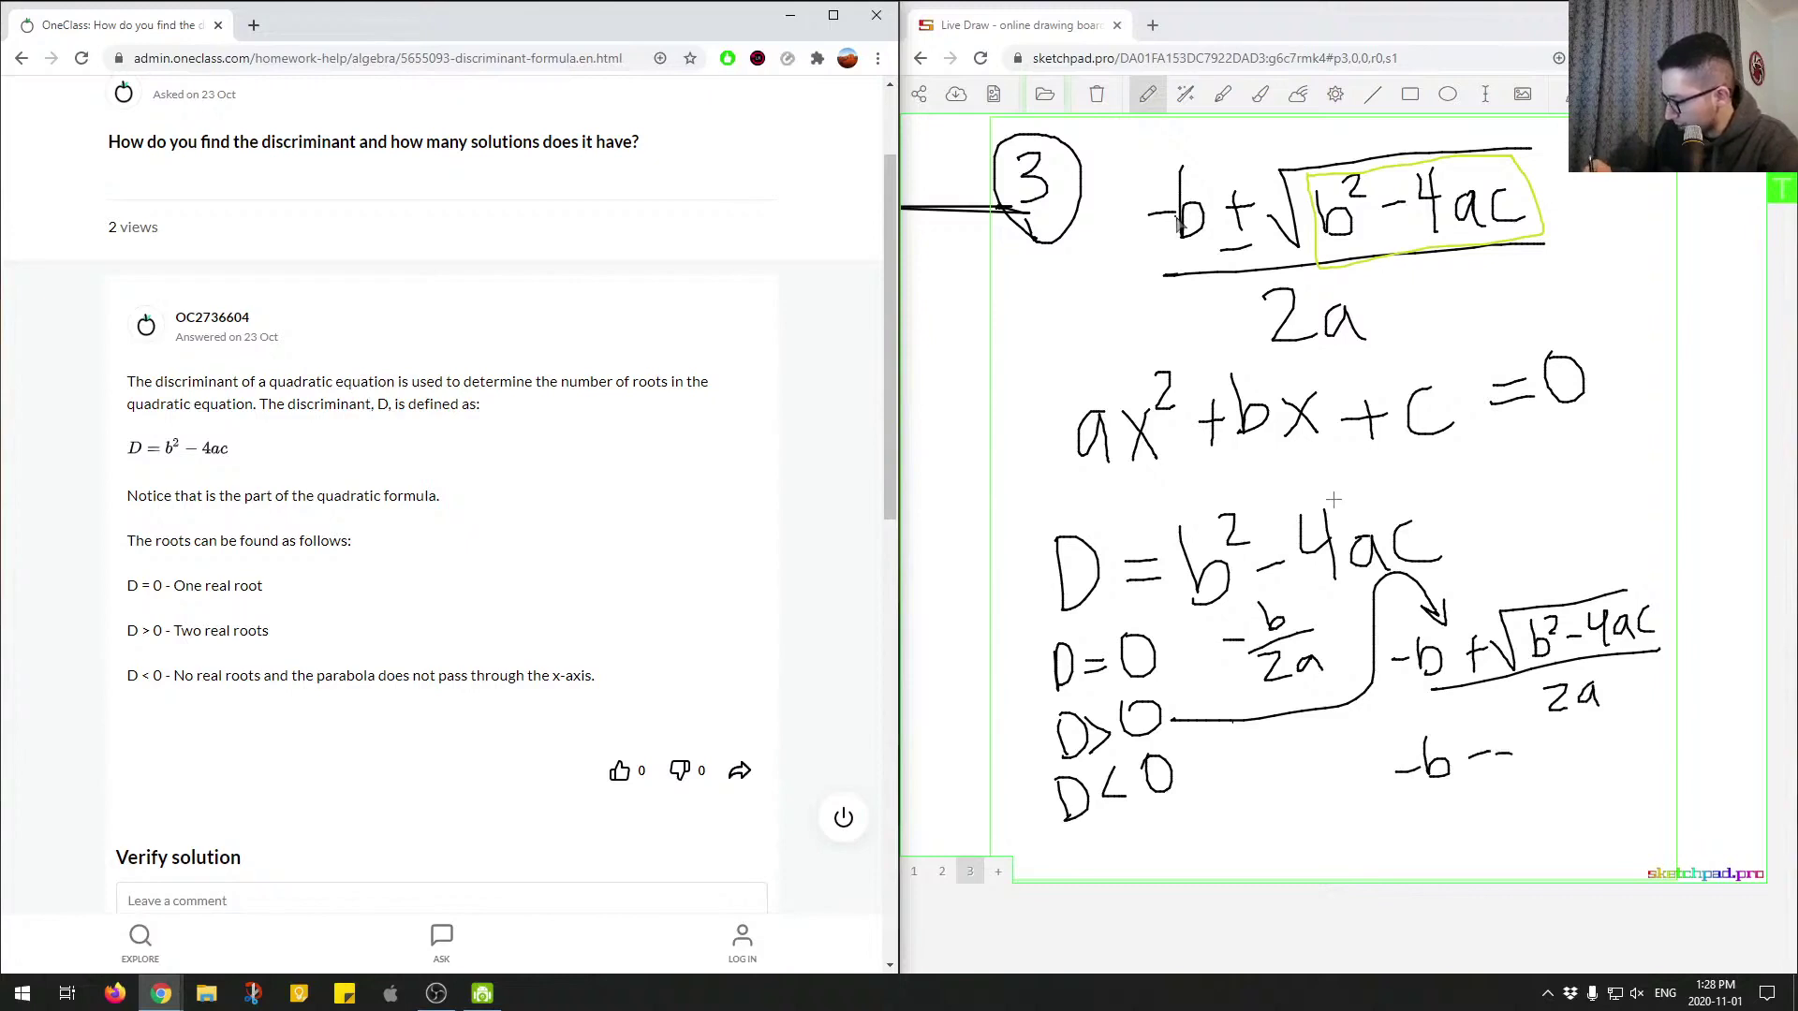
{"action": "mouse_move", "coordinate": [1511, 752]}
{"action": "left_mouse_down"}
{"action": "mouse_move", "coordinate": [1648, 716]}
{"action": "mouse_move", "coordinate": [1549, 766]}
{"action": "mouse_move", "coordinate": [1603, 753]}
{"action": "left_mouse_up"}
{"action": "mouse_move", "coordinate": [1607, 740]}
{"action": "left_mouse_down"}
{"action": "mouse_move", "coordinate": [1612, 760]}
{"action": "mouse_move", "coordinate": [1653, 766]}
{"action": "left_mouse_up"}
{"action": "left_click_drag", "start_coordinate": [1414, 812], "coordinate": [1659, 783]}
{"action": "mouse_move", "coordinate": [1491, 820]}
{"action": "left_mouse_down"}
{"action": "mouse_move", "coordinate": [1498, 843]}
{"action": "mouse_move", "coordinate": [1525, 845]}
{"action": "left_mouse_up"}
{"action": "mouse_move", "coordinate": [1541, 819]}
{"action": "left_mouse_down"}
{"action": "mouse_move", "coordinate": [1526, 836]}
{"action": "mouse_move", "coordinate": [1552, 837]}
{"action": "left_mouse_up"}
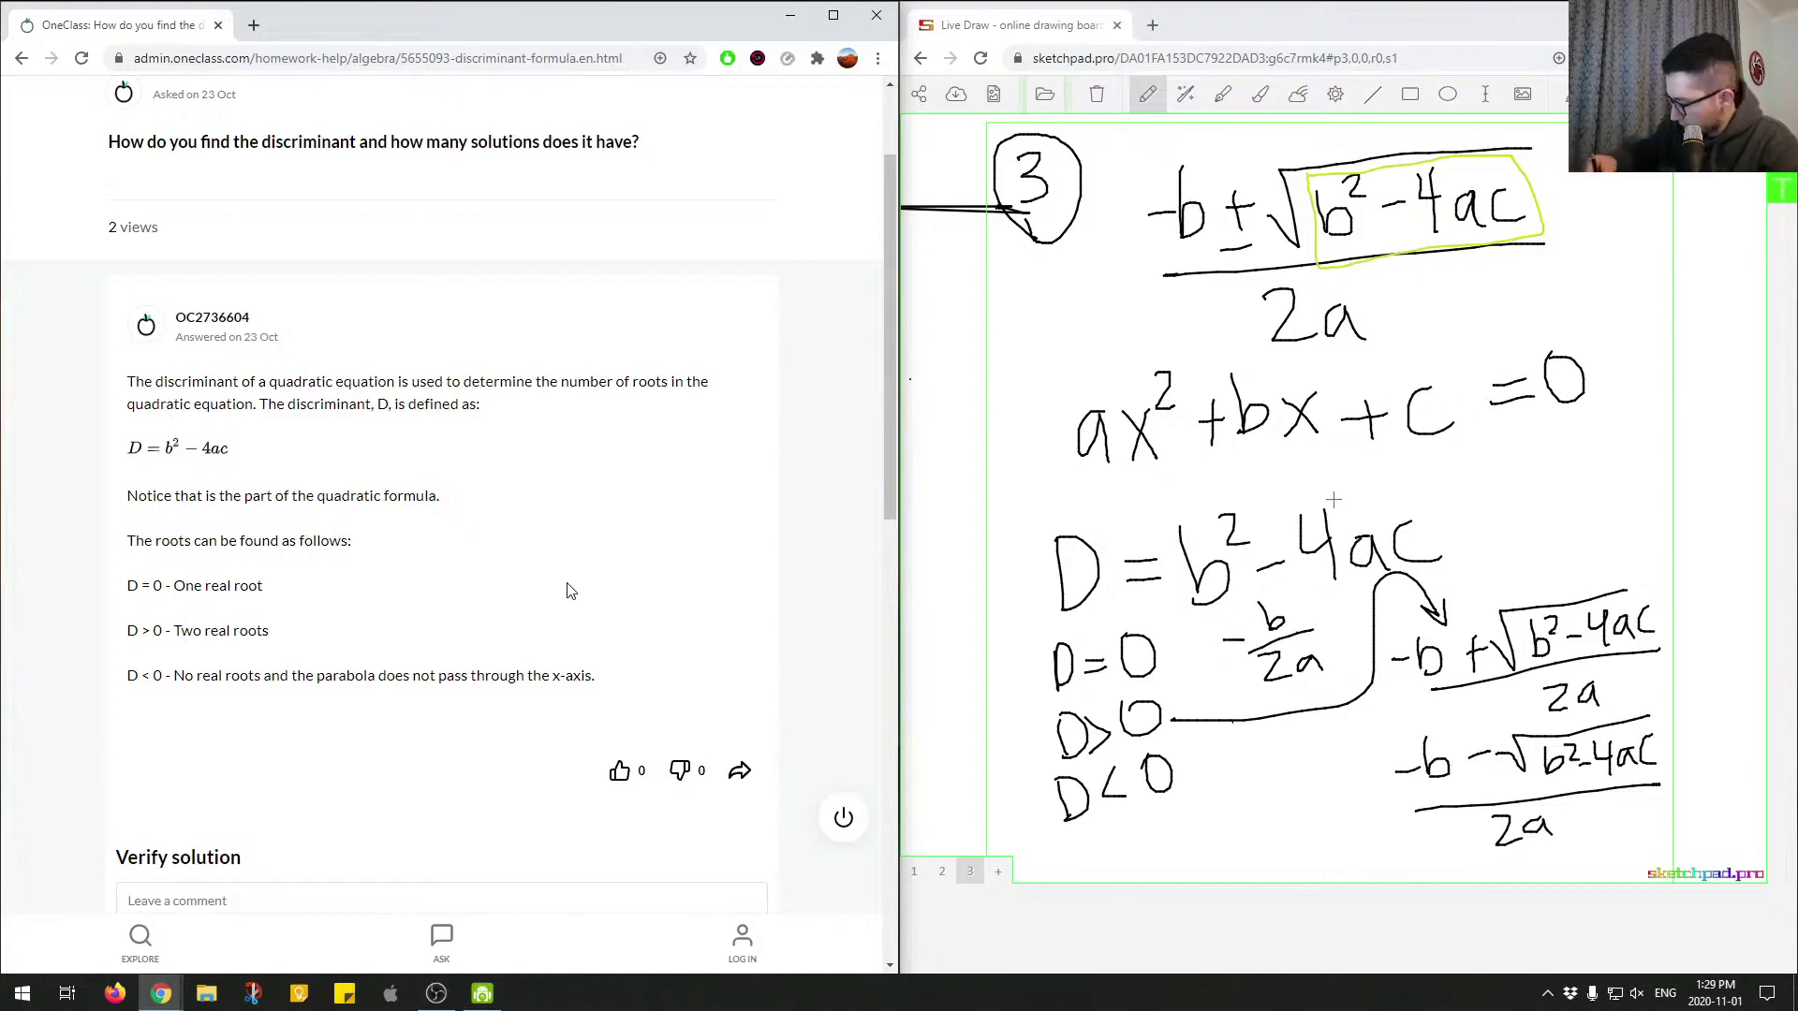
- Undo to erase the lower working from the board
{"action": "key", "text": "ctrl+z"}
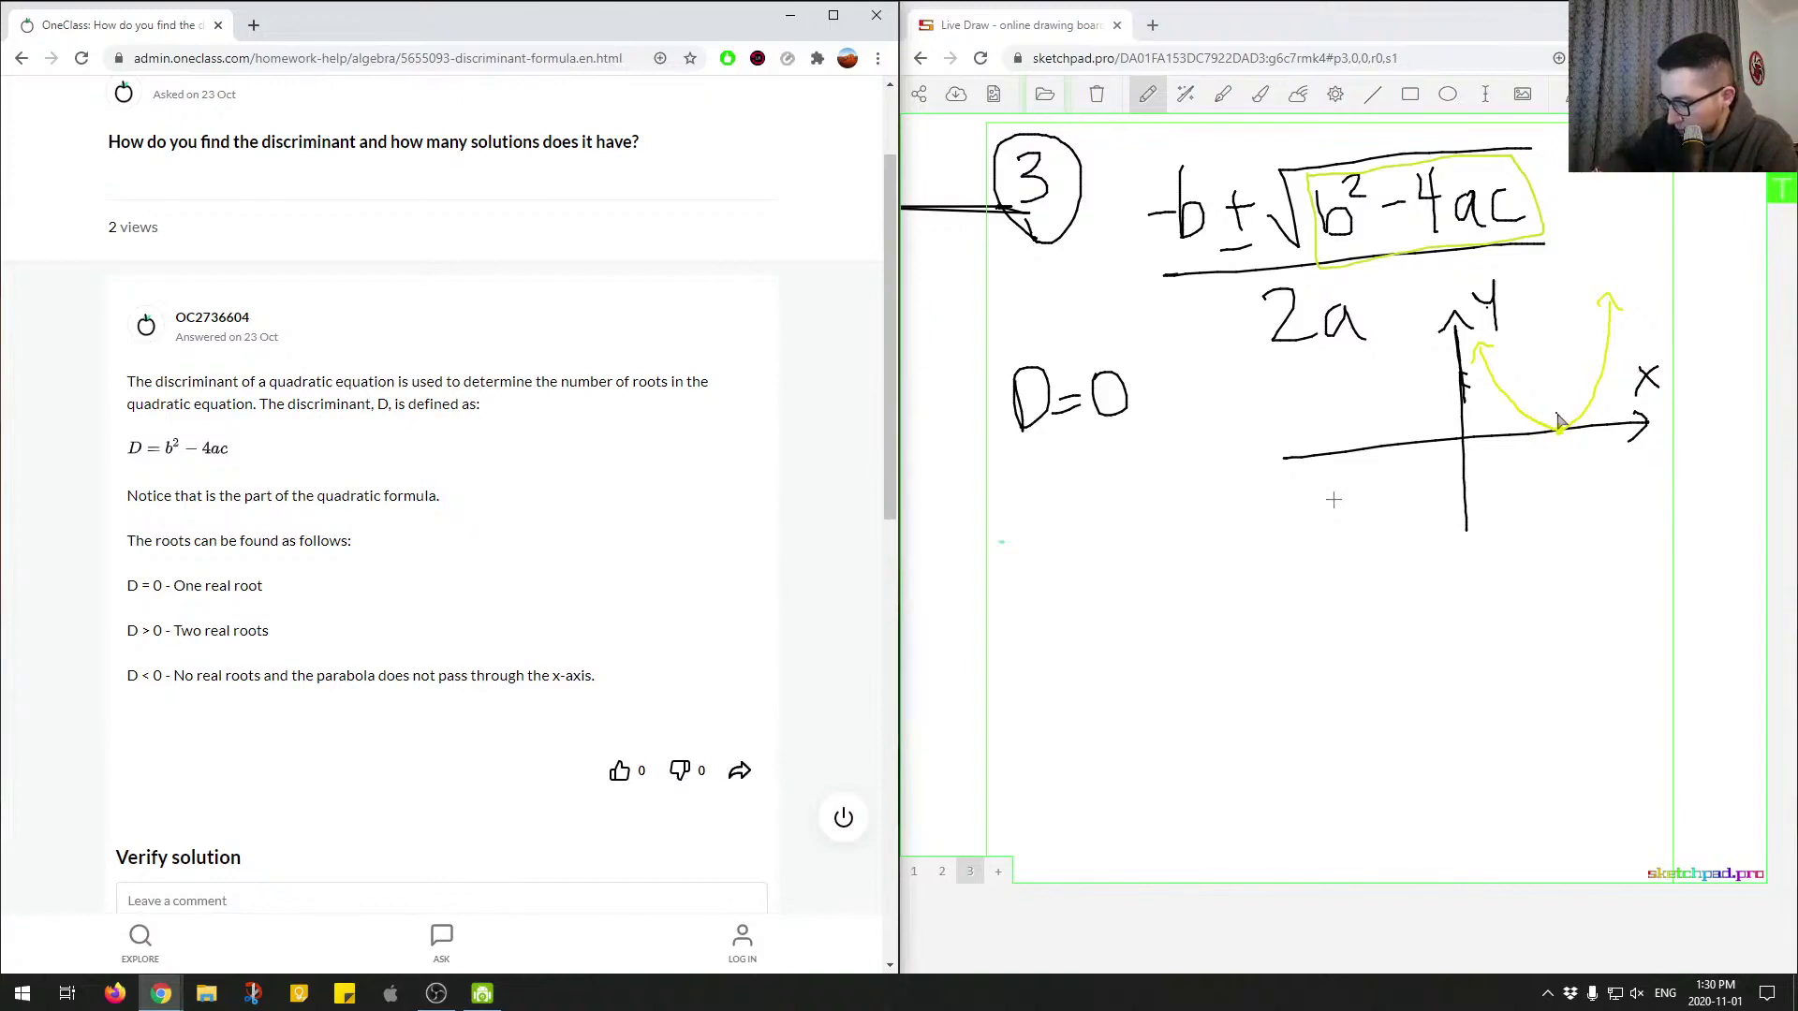
- Write a green D>0 label and draw a green parabola crossing the x-axis, dotting both roots
{"action": "mouse_move", "coordinate": [1017, 464]}
{"action": "left_mouse_down"}
{"action": "mouse_move", "coordinate": [1020, 525]}
{"action": "mouse_move", "coordinate": [1100, 455]}
{"action": "left_mouse_up"}
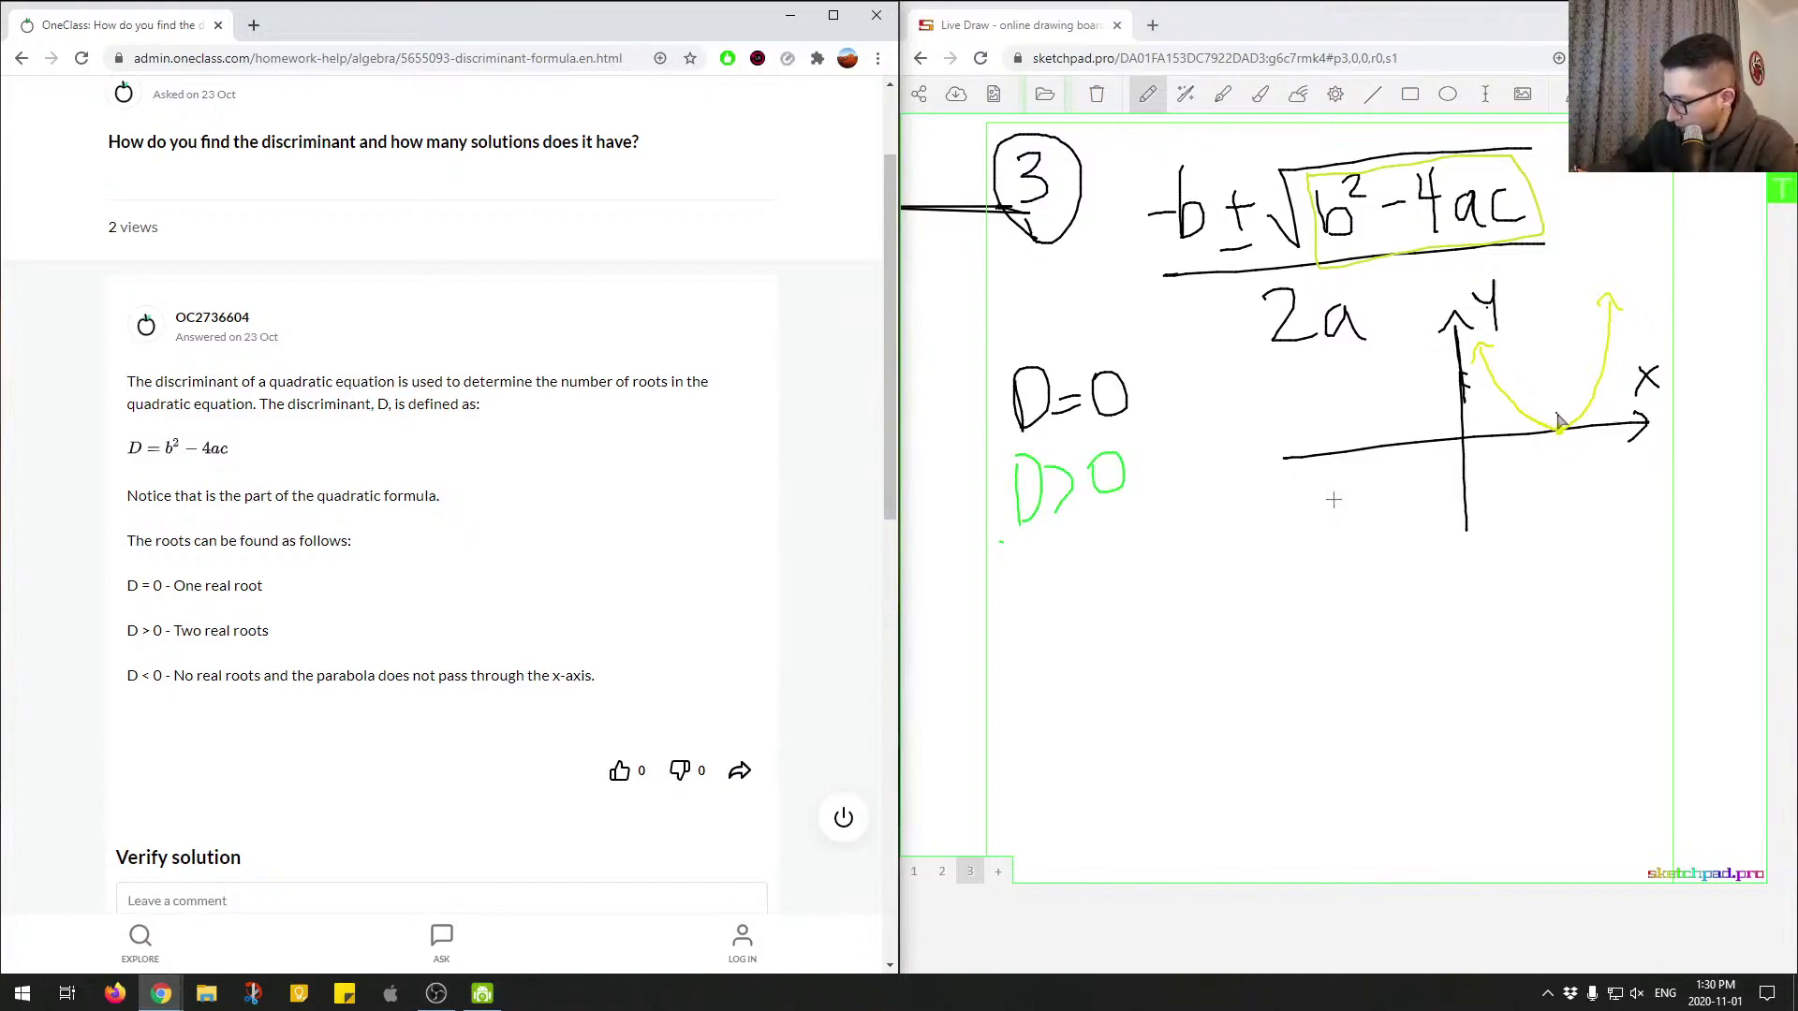
{"action": "mouse_move", "coordinate": [1329, 394]}
{"action": "left_mouse_down"}
{"action": "mouse_move", "coordinate": [1394, 503]}
{"action": "mouse_move", "coordinate": [1421, 484]}
{"action": "mouse_move", "coordinate": [1458, 357]}
{"action": "left_mouse_up"}
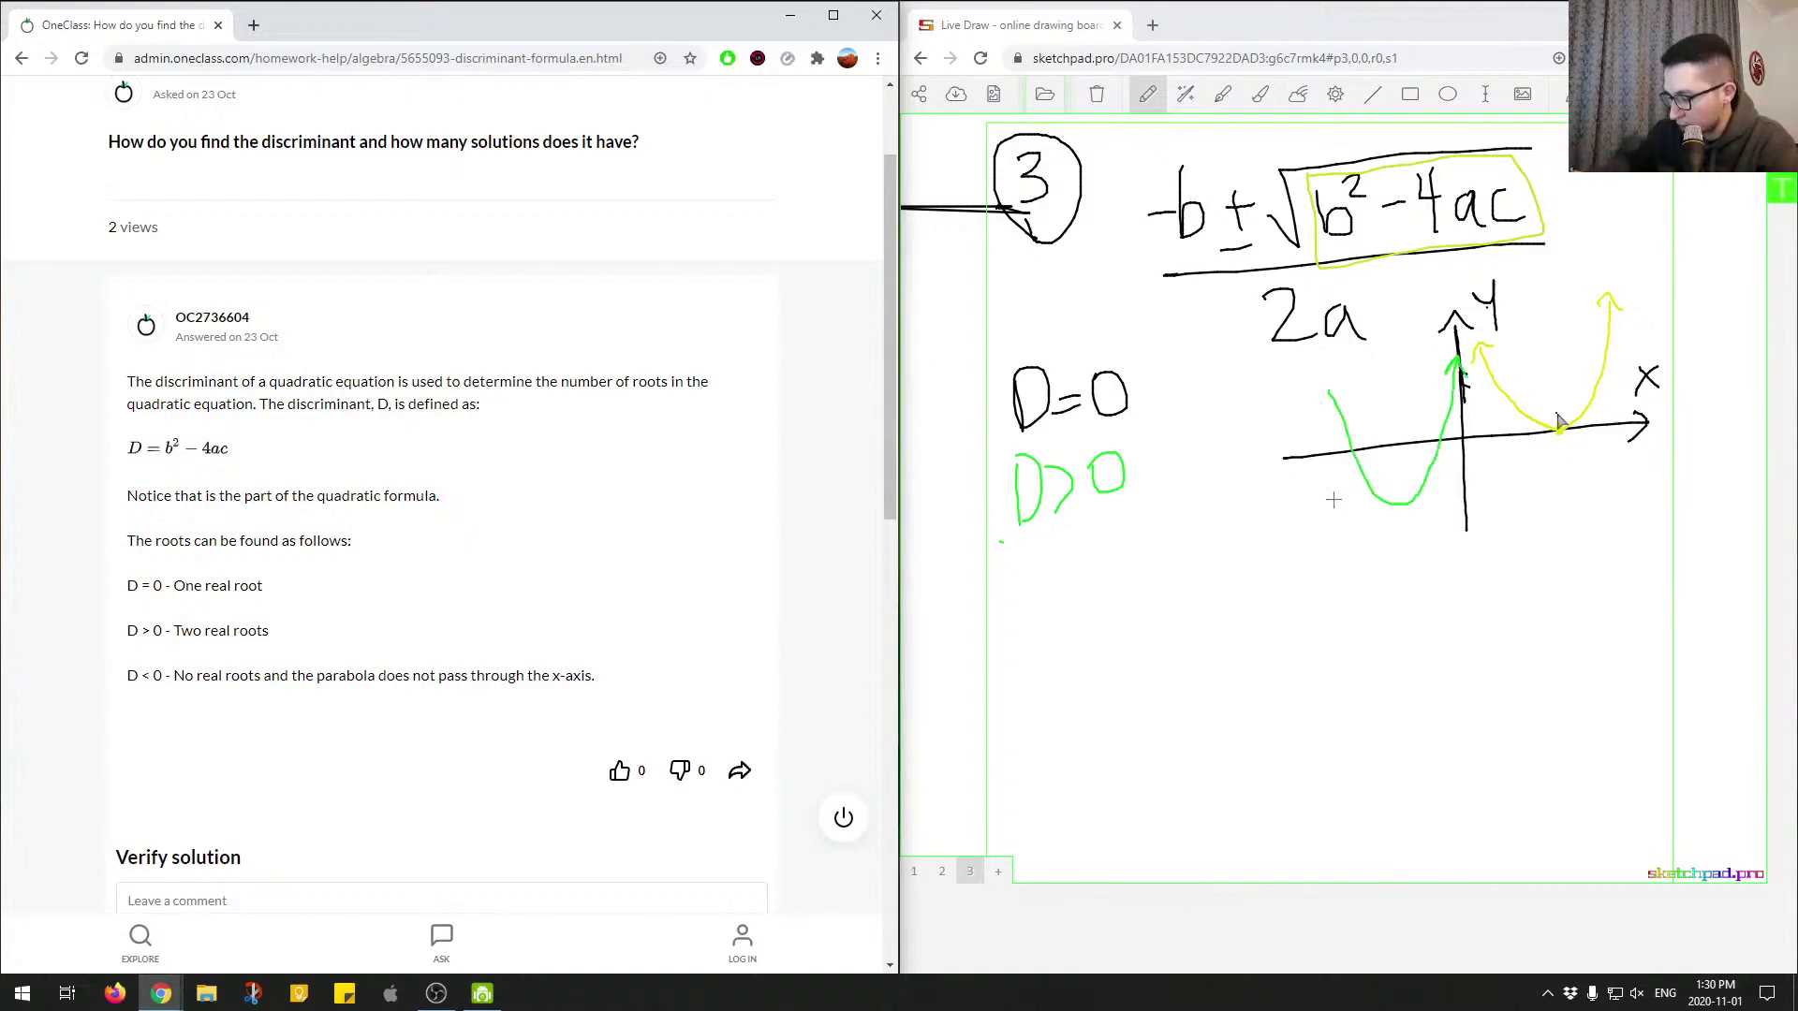
{"action": "left_click_drag", "start_coordinate": [1323, 402], "coordinate": [1344, 383]}
{"action": "left_click", "coordinate": [1352, 449]}
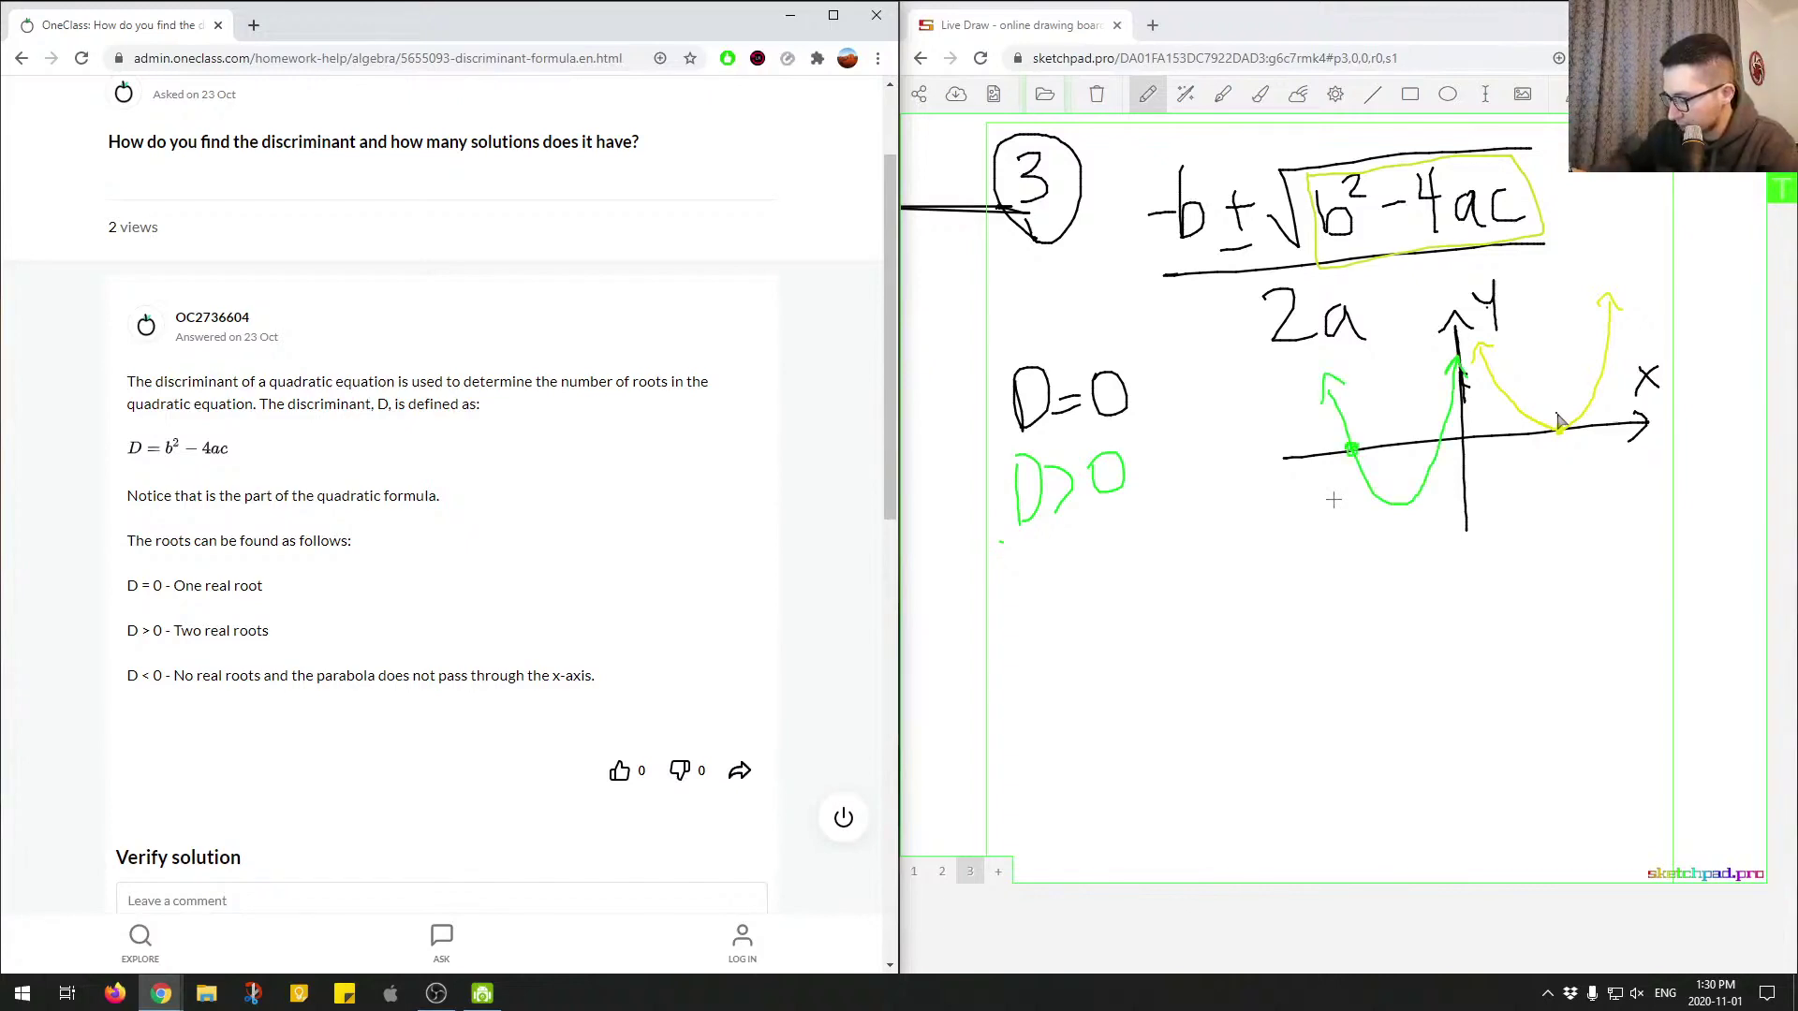
{"action": "left_click", "coordinate": [1438, 438]}
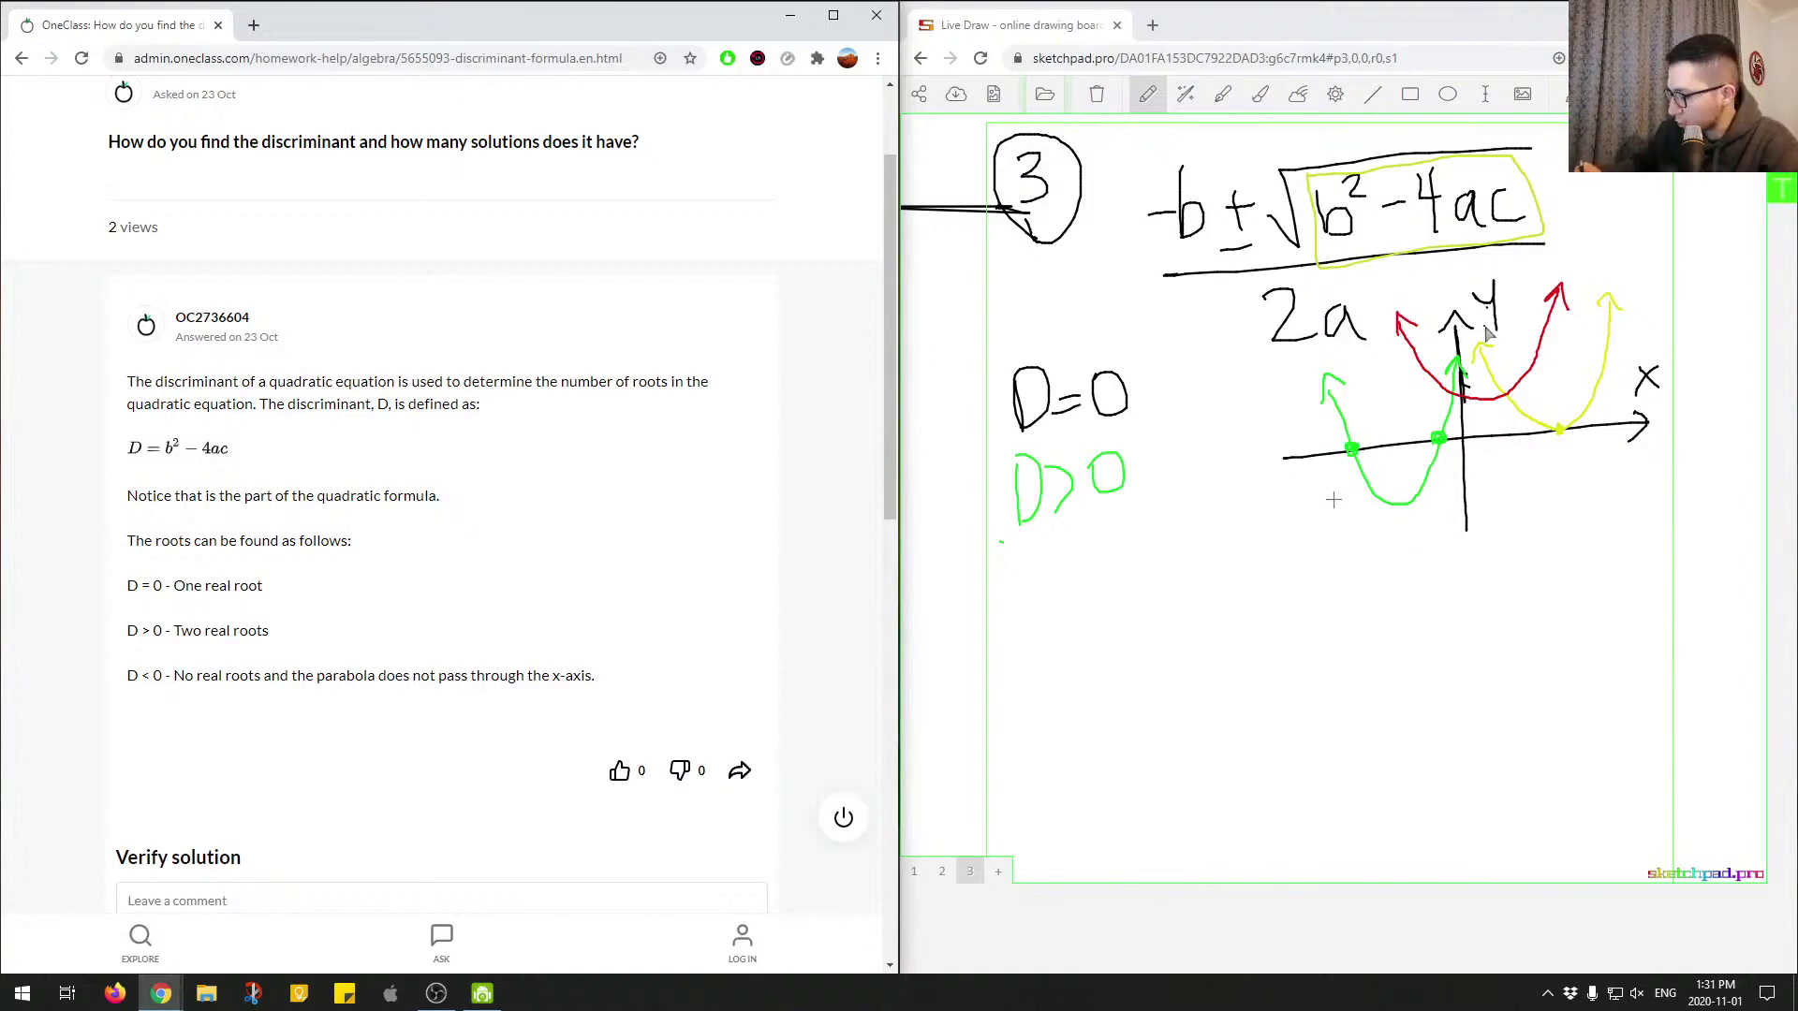
- Draw a red downward parabola below the x-axis and write the red D<0 label under D>0
{"action": "mouse_move", "coordinate": [1452, 590]}
{"action": "left_mouse_down"}
{"action": "mouse_move", "coordinate": [1559, 477]}
{"action": "mouse_move", "coordinate": [1606, 582]}
{"action": "left_mouse_up"}
{"action": "mouse_move", "coordinate": [1440, 588]}
{"action": "left_mouse_down"}
{"action": "mouse_move", "coordinate": [1449, 569]}
{"action": "mouse_move", "coordinate": [1462, 592]}
{"action": "mouse_move", "coordinate": [1482, 559]}
{"action": "left_mouse_up"}
{"action": "left_click_drag", "start_coordinate": [1011, 559], "coordinate": [1023, 616]}
{"action": "mouse_move", "coordinate": [1086, 543]}
{"action": "left_mouse_down"}
{"action": "mouse_move", "coordinate": [1069, 578]}
{"action": "mouse_move", "coordinate": [1122, 572]}
{"action": "left_mouse_up"}
{"action": "mouse_move", "coordinate": [1146, 524]}
{"action": "left_mouse_down"}
{"action": "mouse_move", "coordinate": [1164, 560]}
{"action": "mouse_move", "coordinate": [1143, 529]}
{"action": "left_mouse_up"}
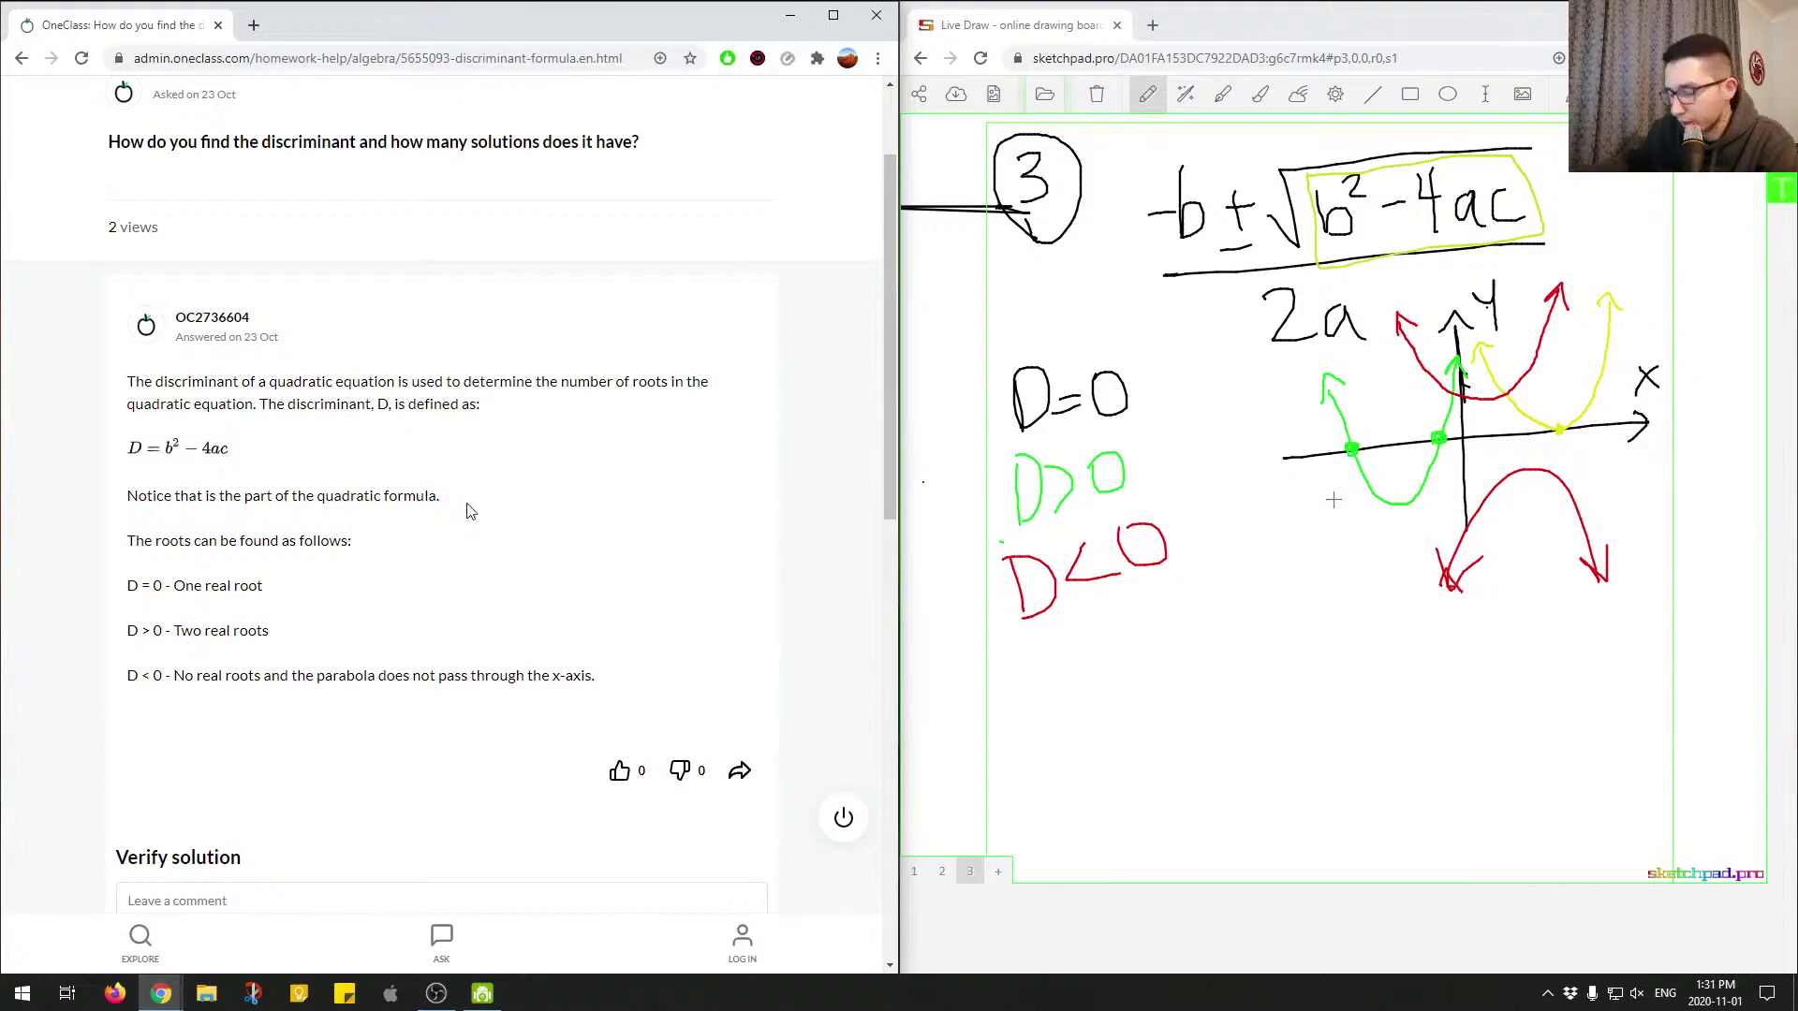
- Start a verification comment under the answer reading 'Correct answer. Great'
{"action": "scroll", "coordinate": [441, 494], "scroll_direction": "down", "scroll_amount": 5}
{"action": "left_click", "coordinate": [324, 459]}
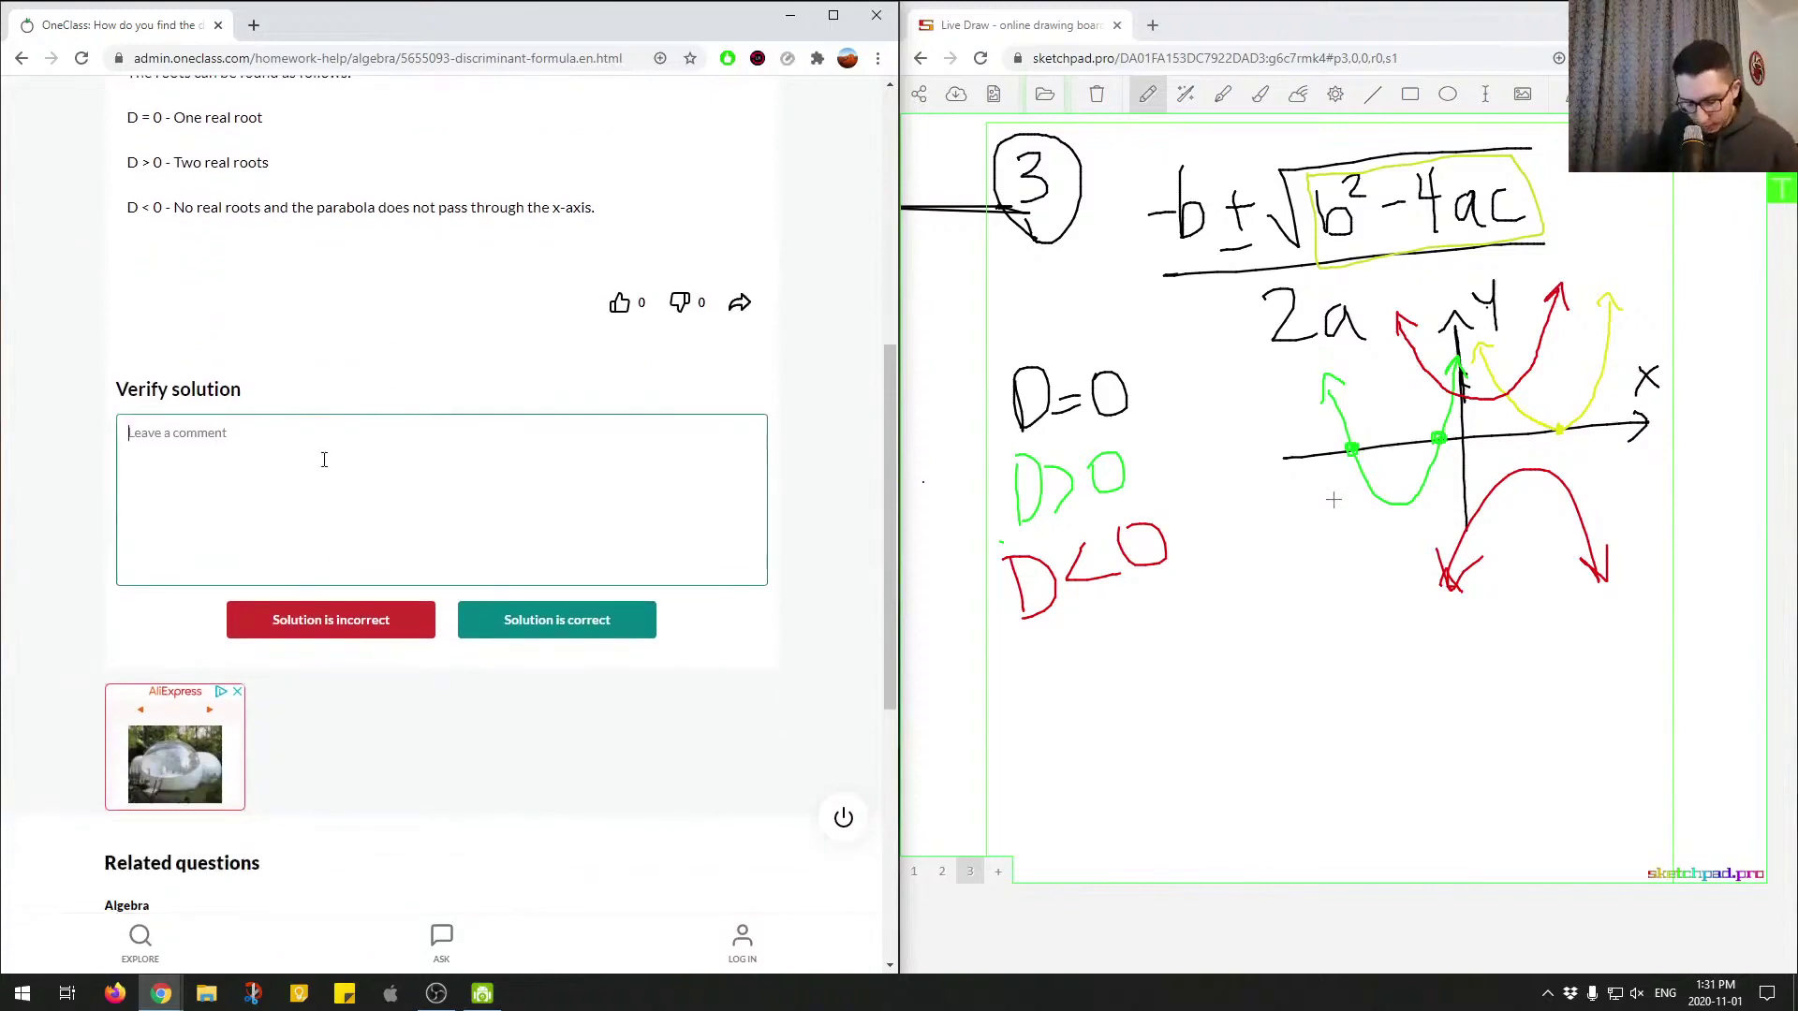
{"action": "type", "text": "C"}
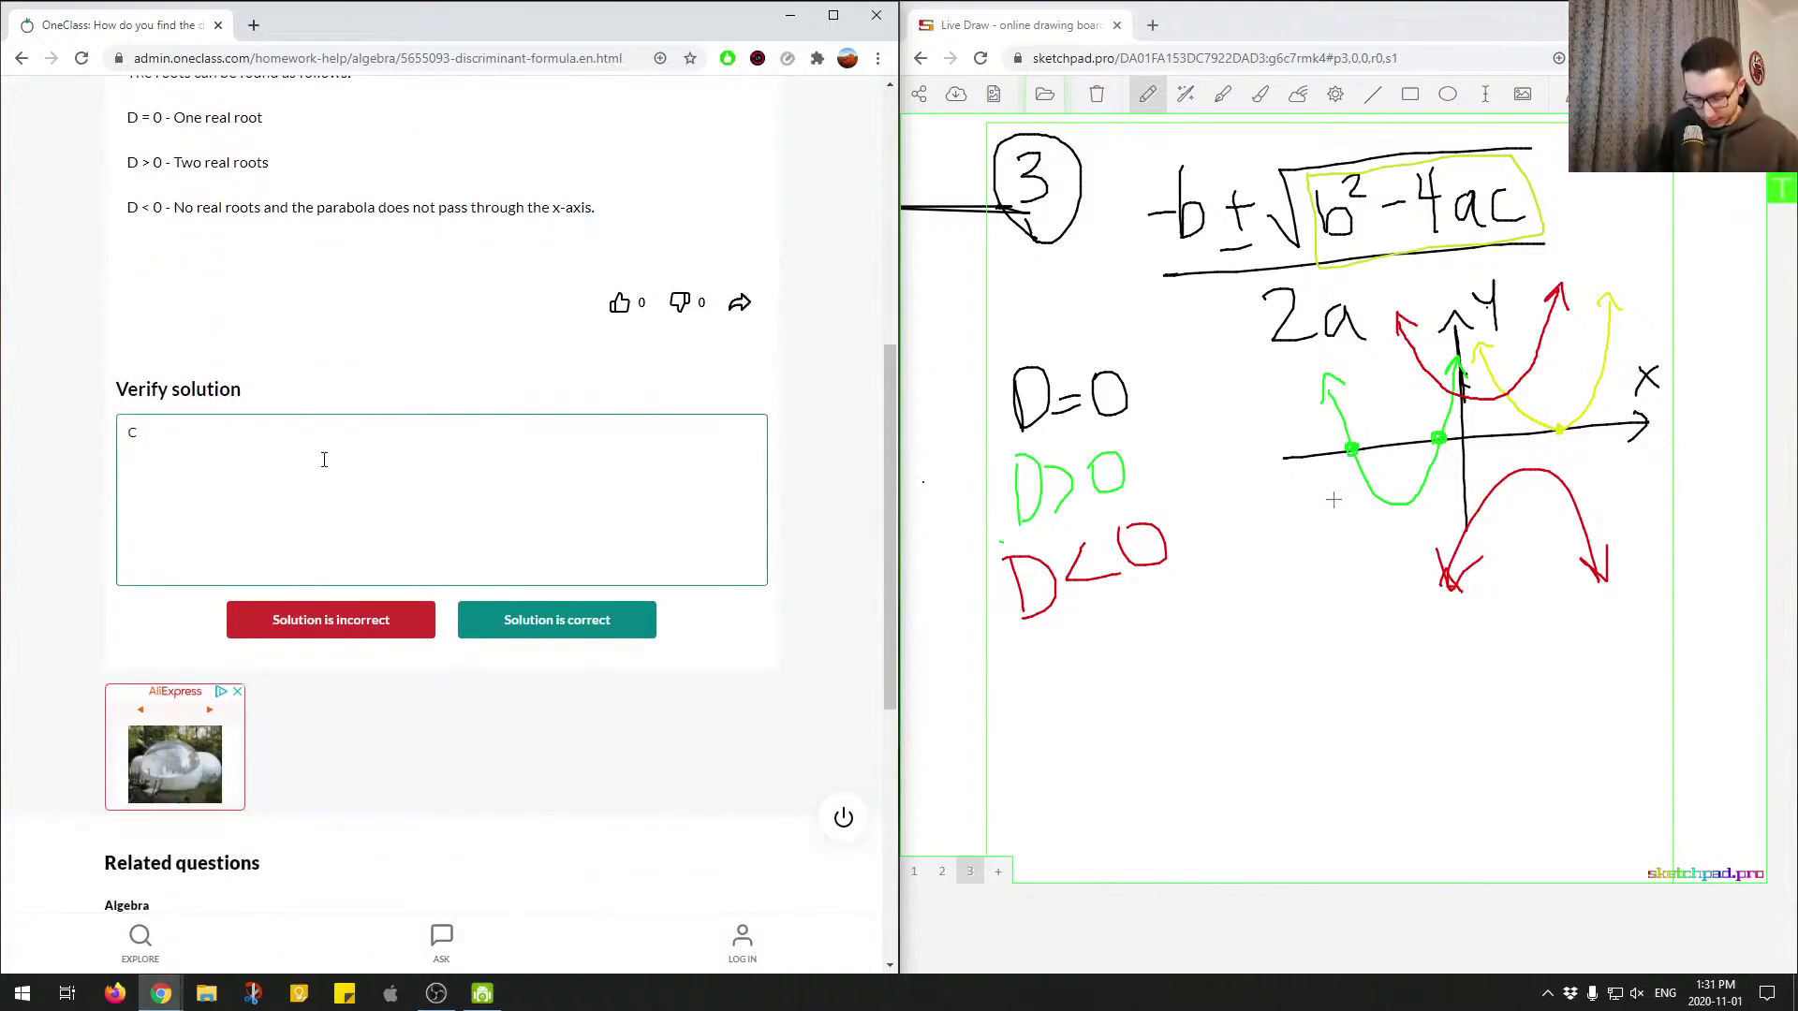
{"action": "type", "text": "orrect answer. Great job!"}
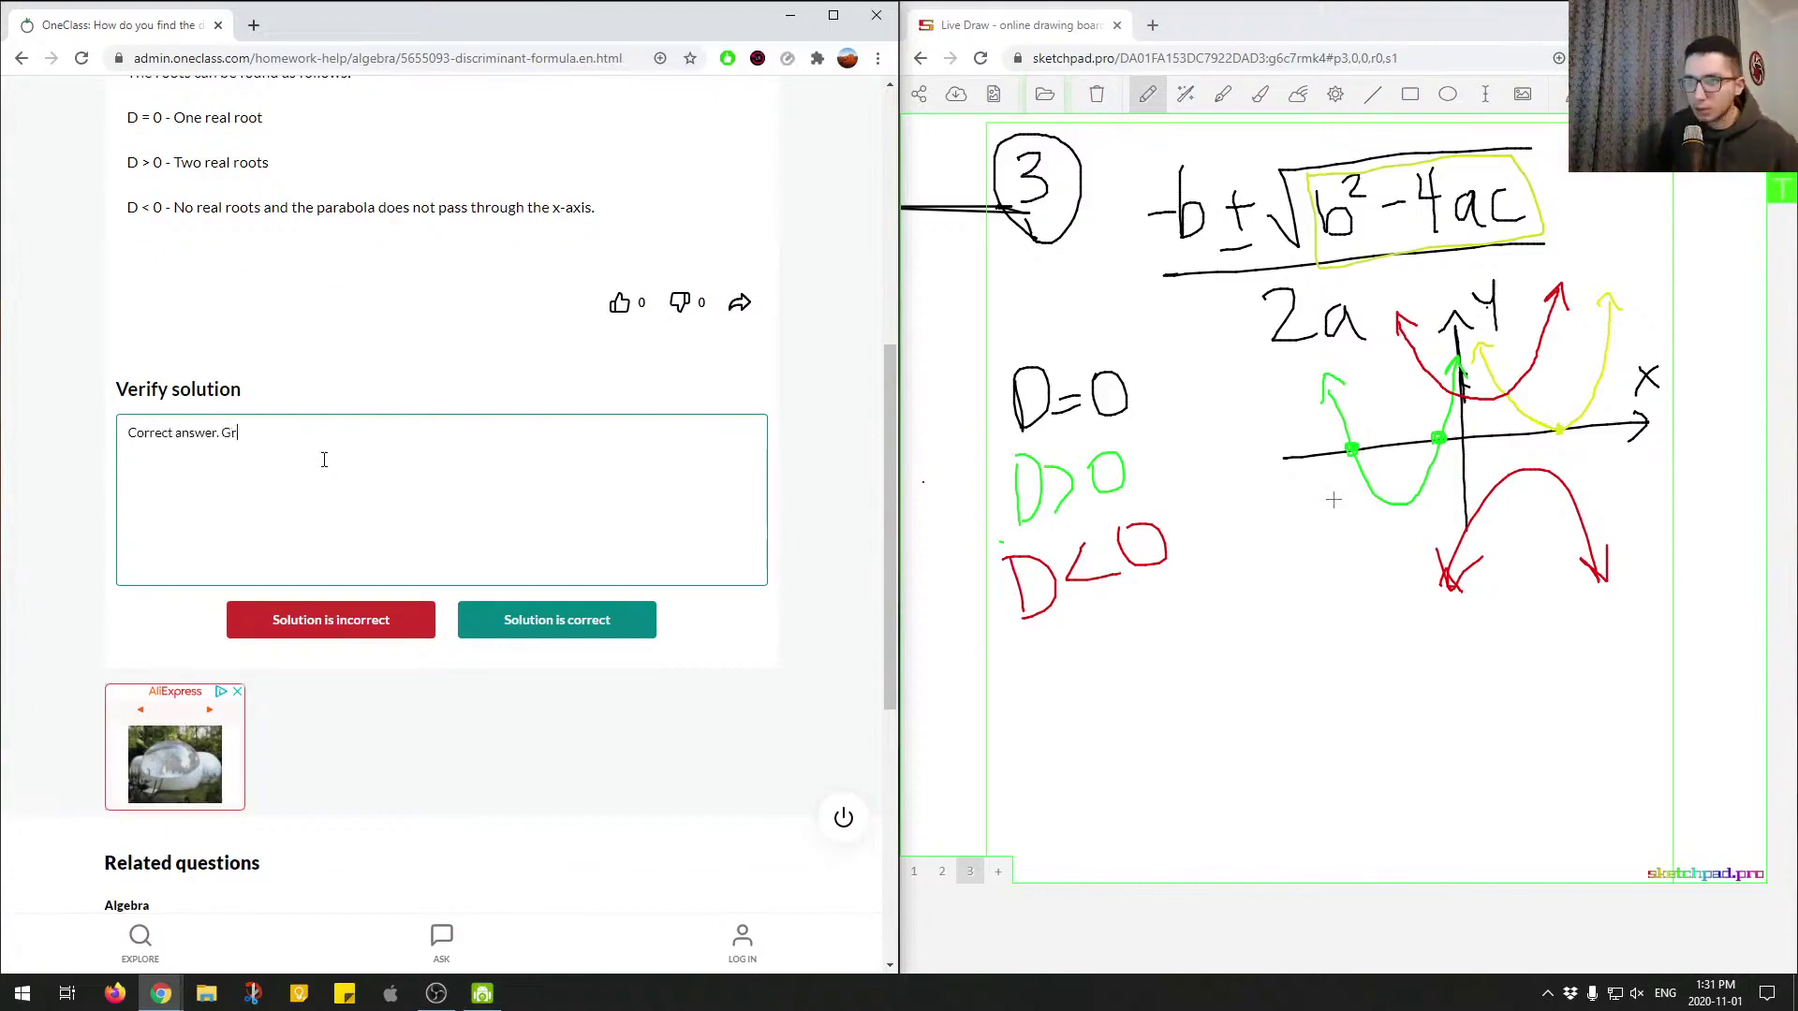